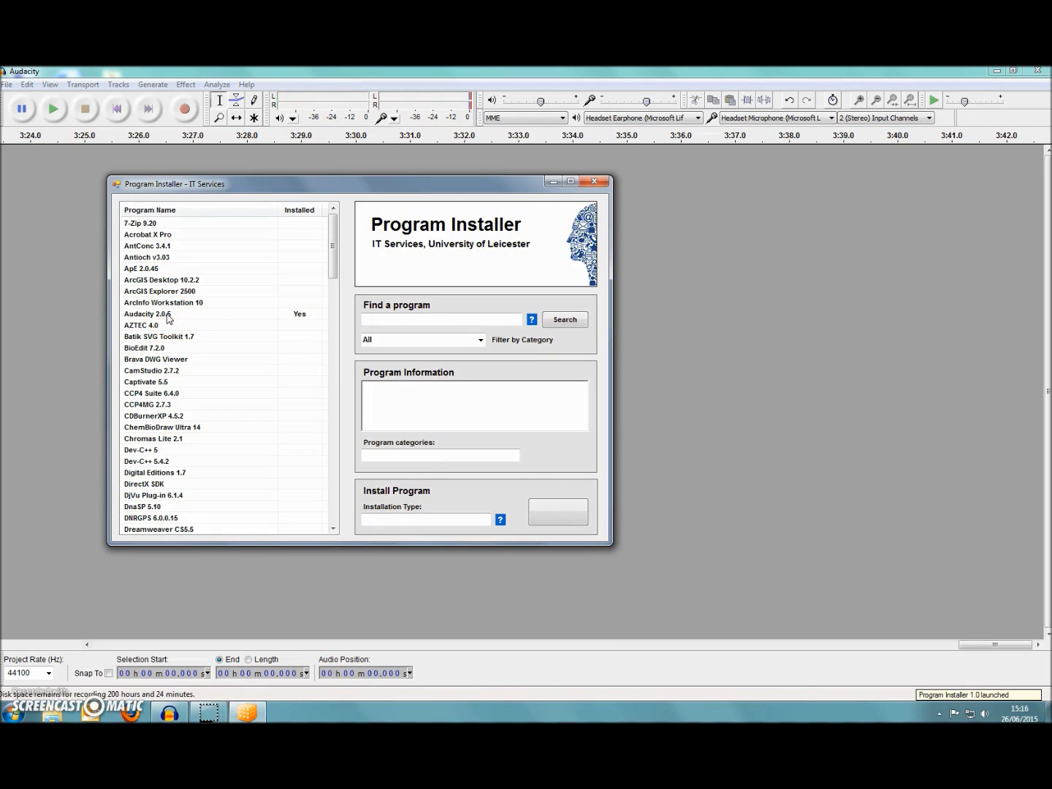
Close the Program Installer window and choose Headset Earphone as the playback device
click(595, 182)
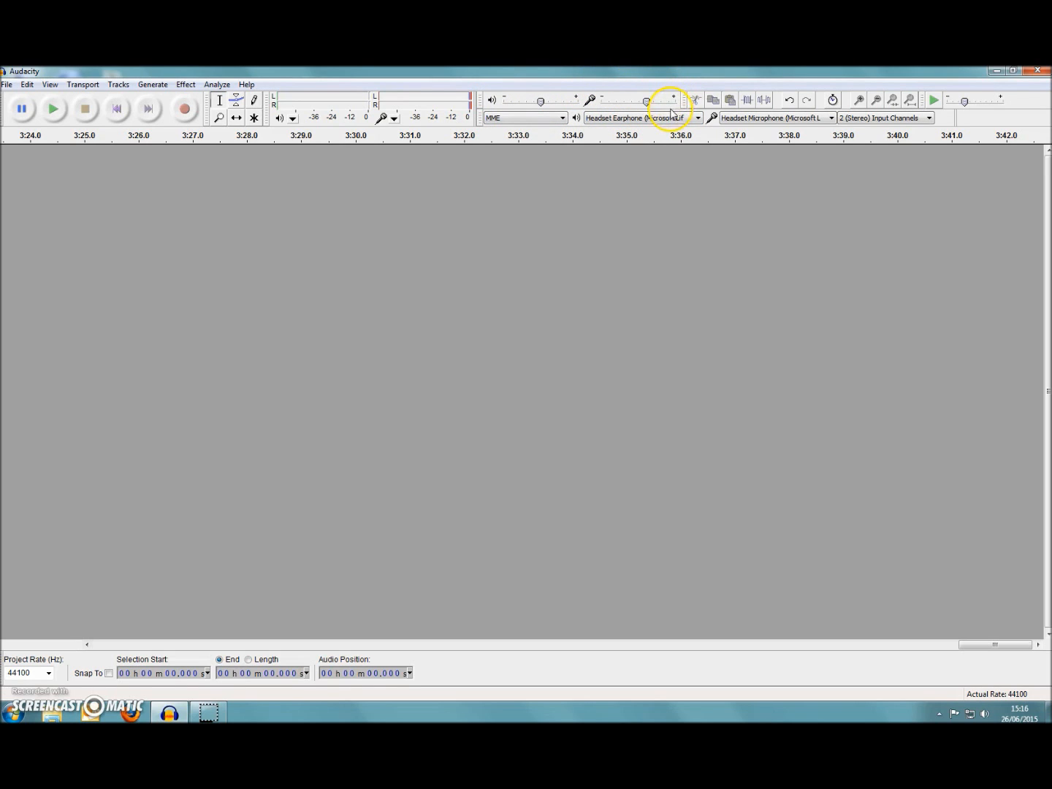
click(643, 117)
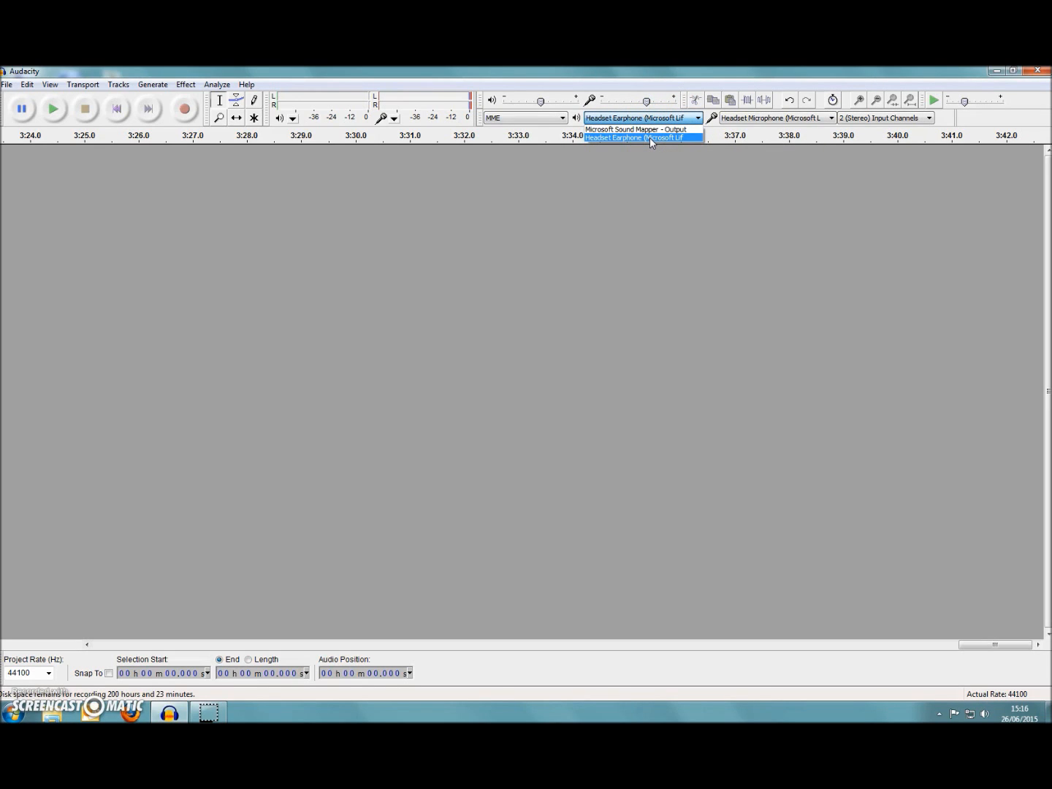
click(649, 137)
Set the recording device to Headset Microphone with 2 (Stereo) Input Channels
click(727, 119)
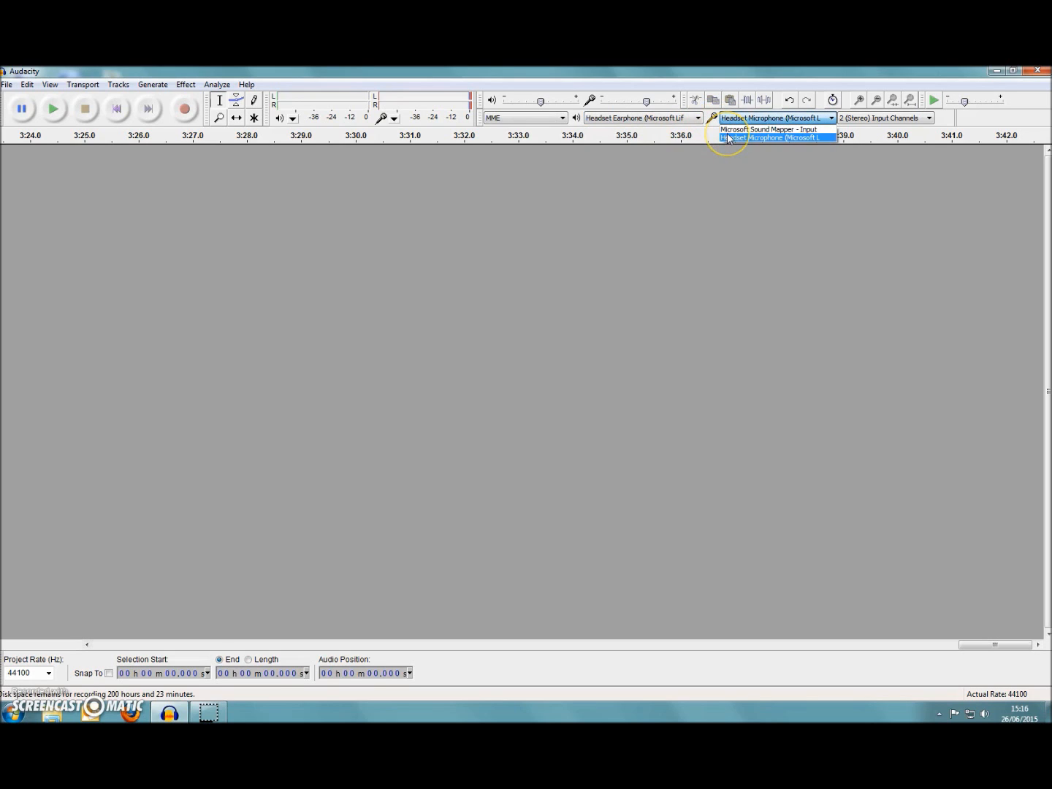
click(727, 137)
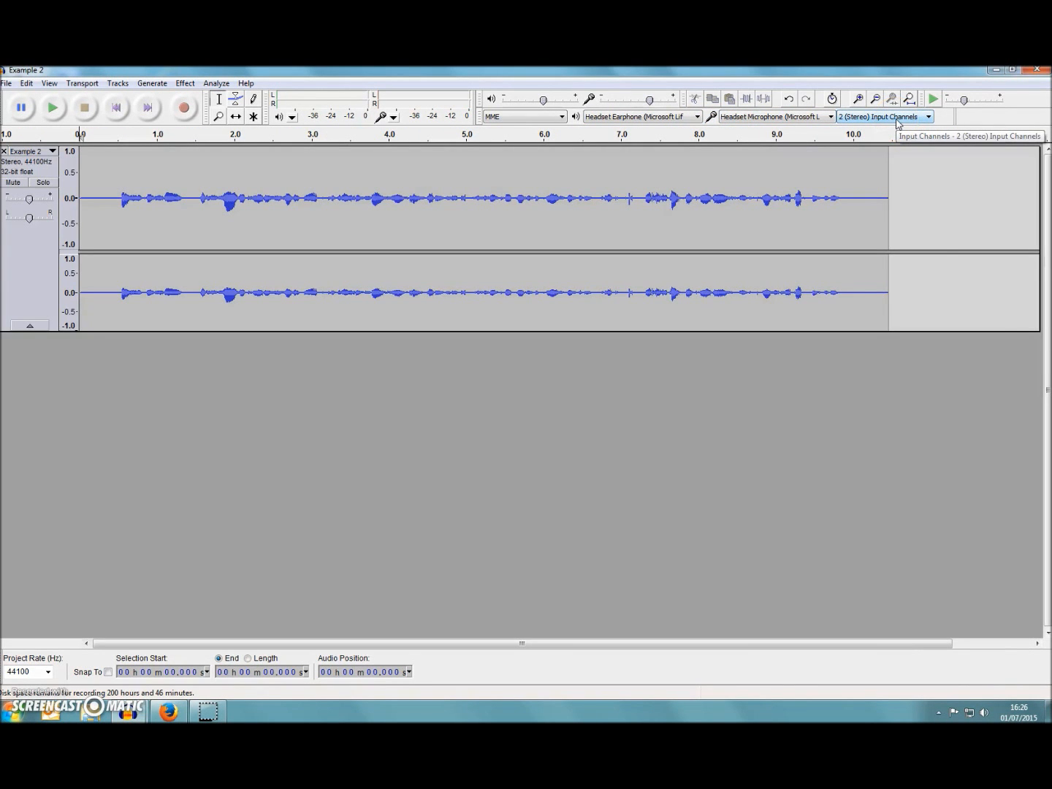
click(898, 118)
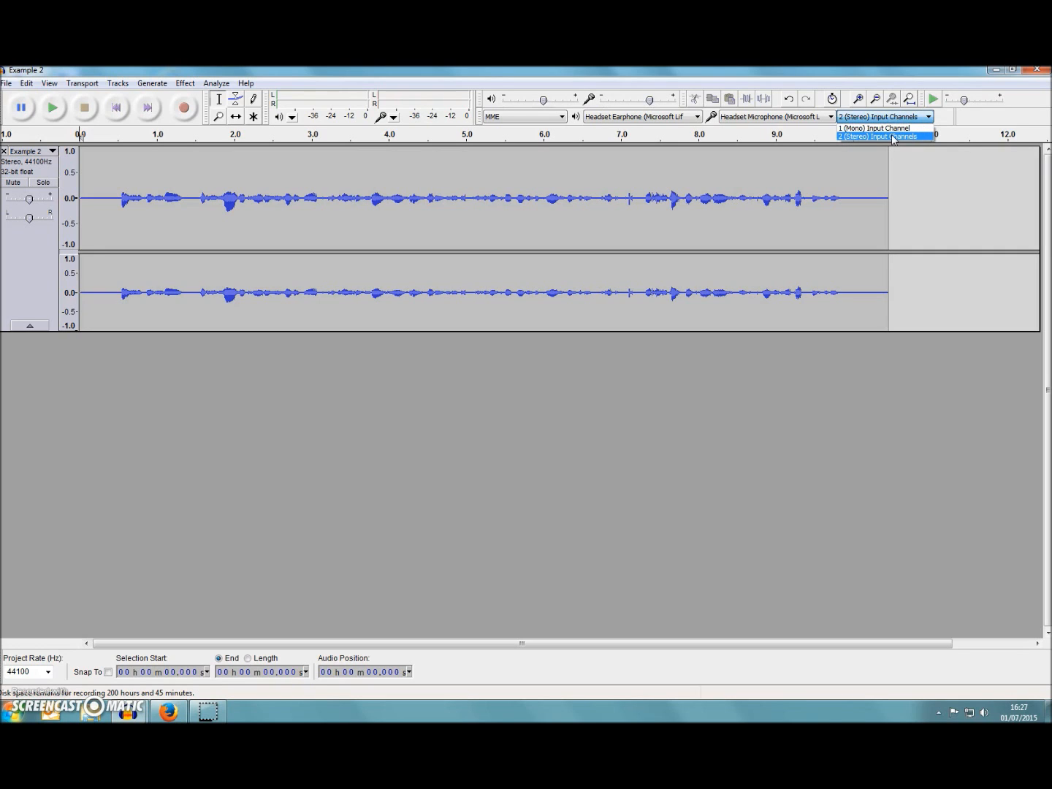
click(892, 137)
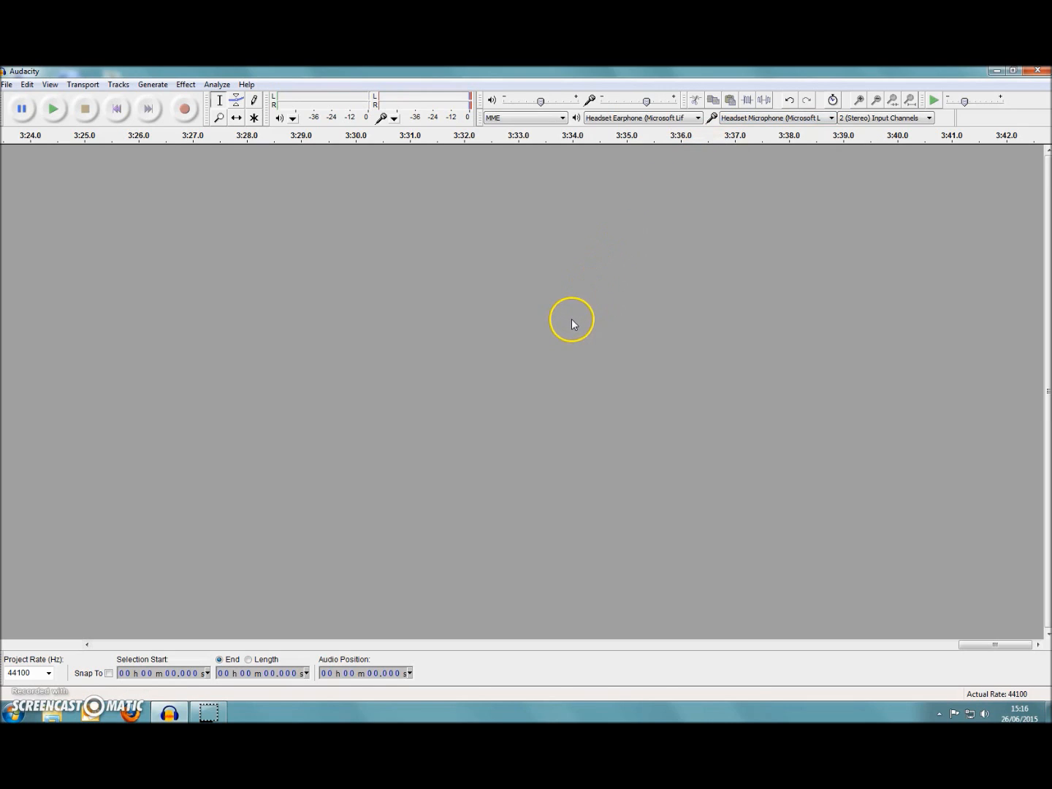
Record a stereo voice take of about 14 seconds, pausing and resuming partway before stopping
click(187, 115)
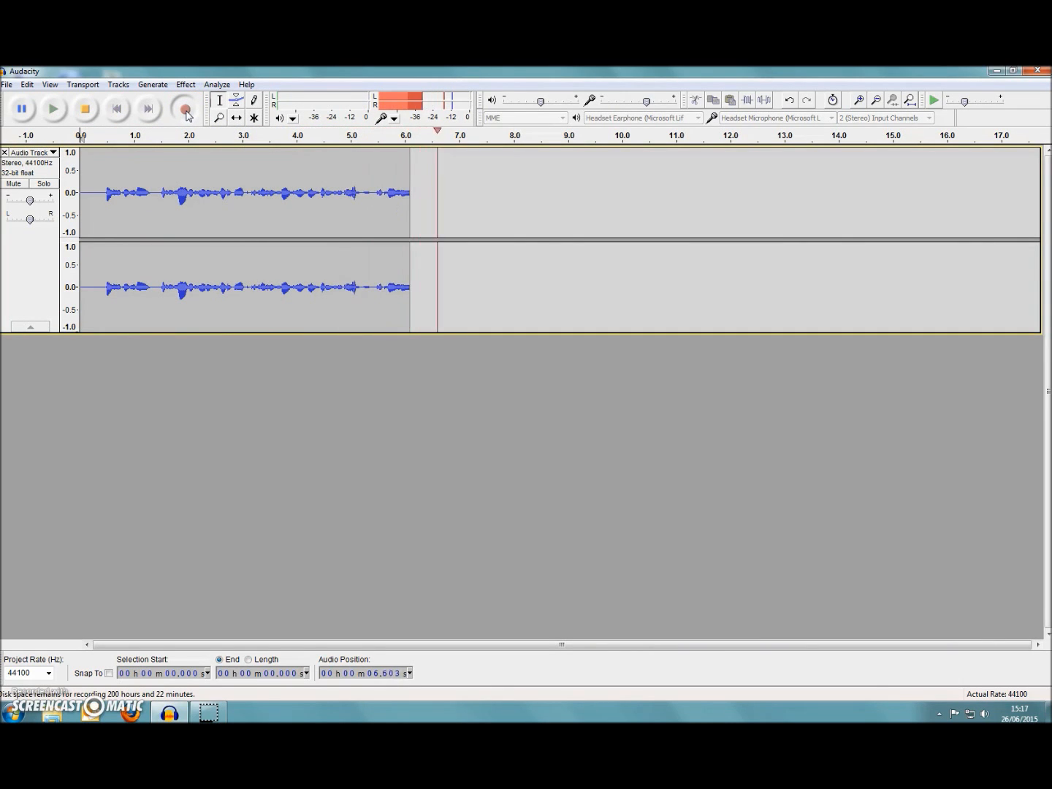
click(51, 115)
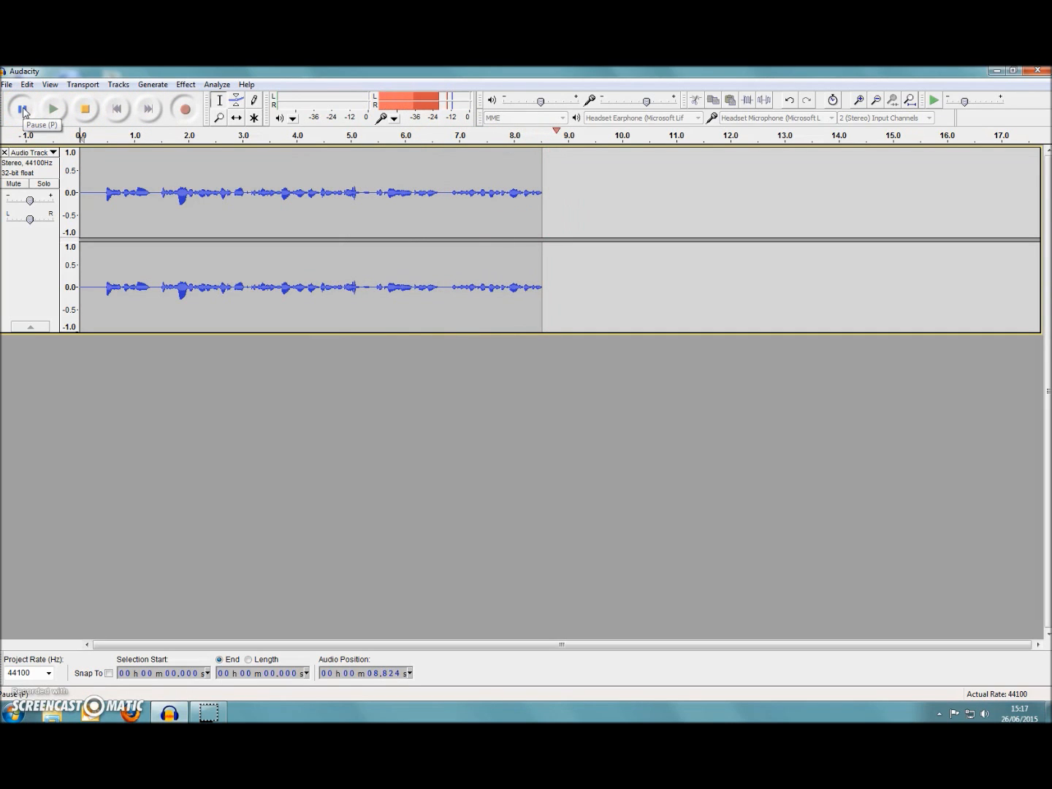
click(22, 109)
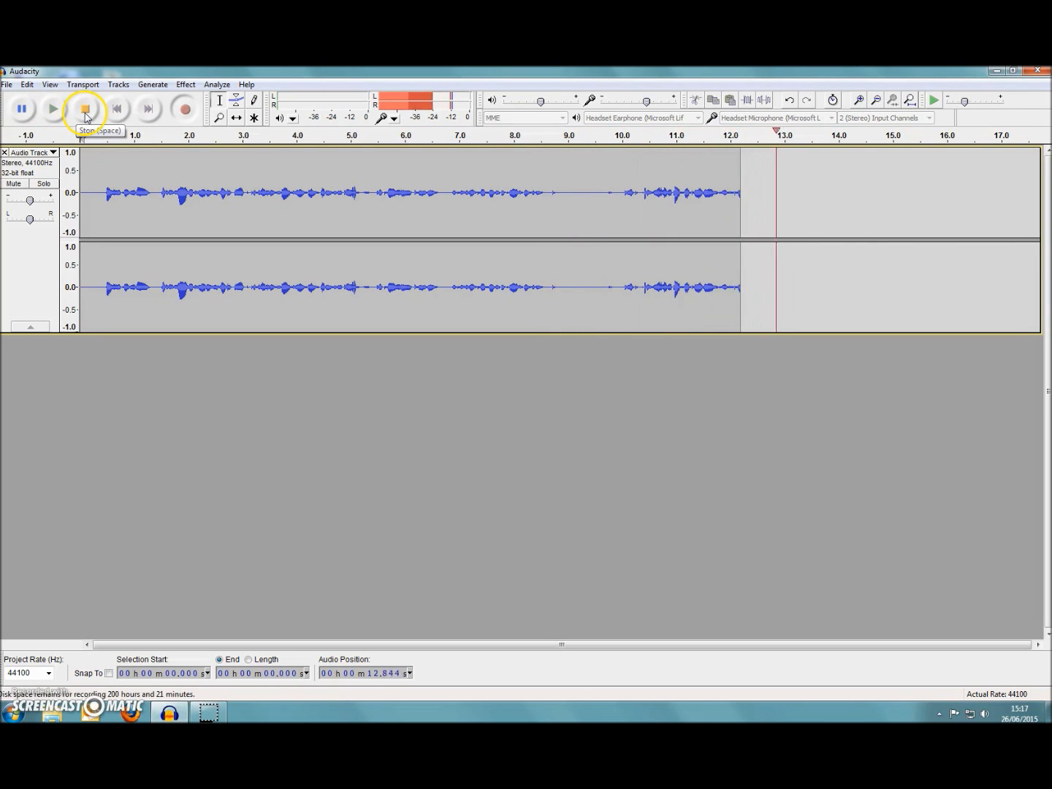
click(85, 110)
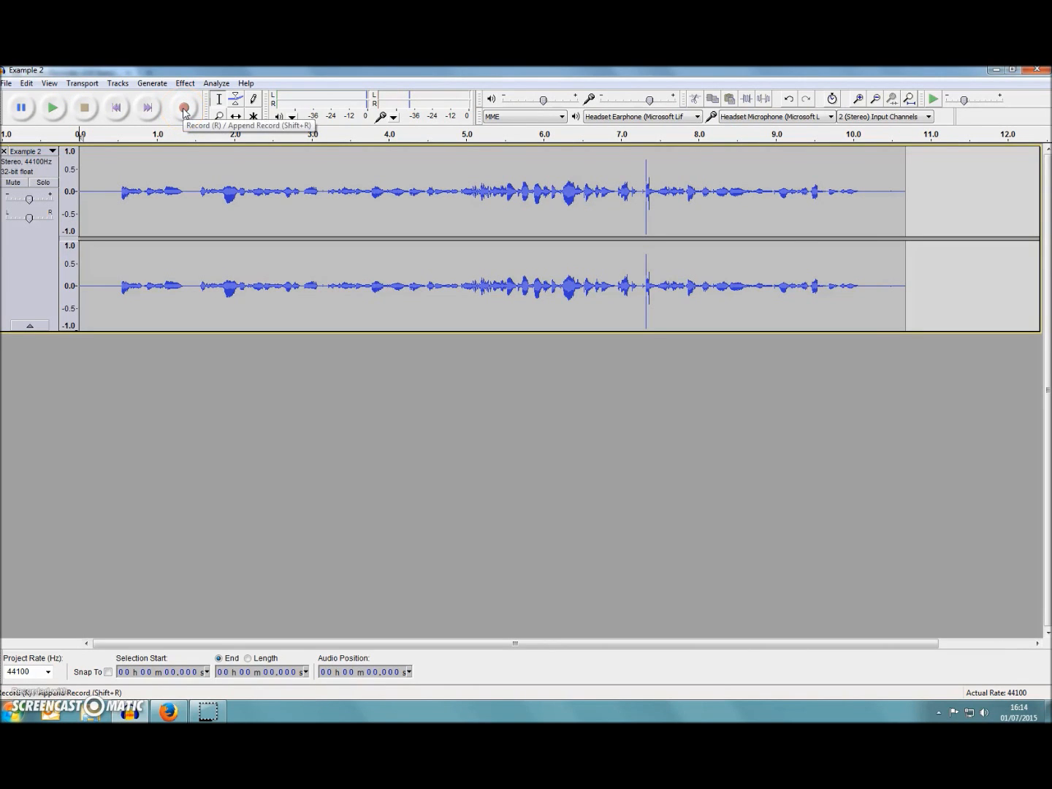
click(184, 108)
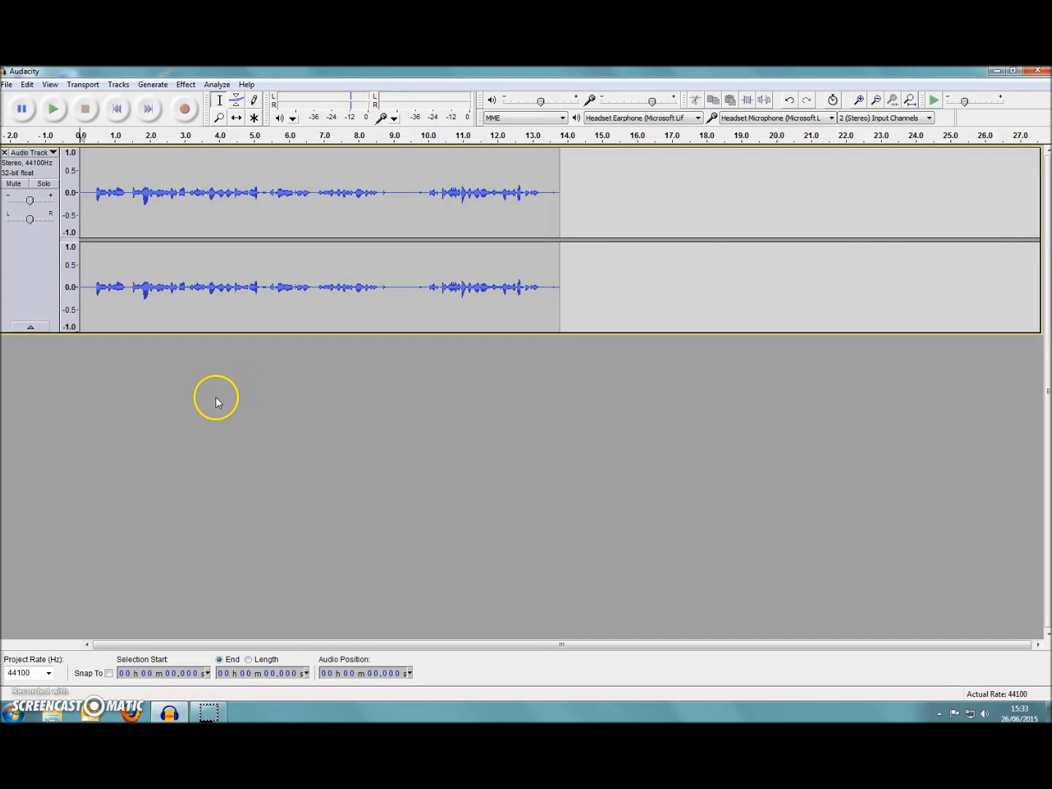
click(7, 84)
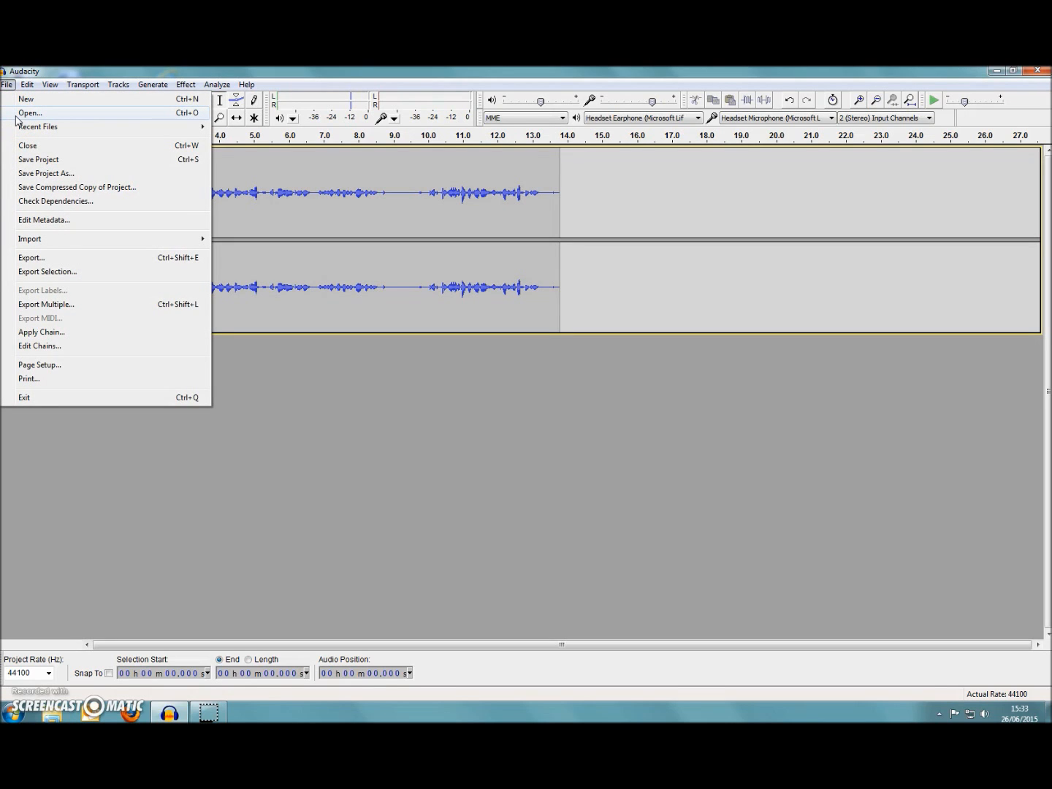
click(502, 411)
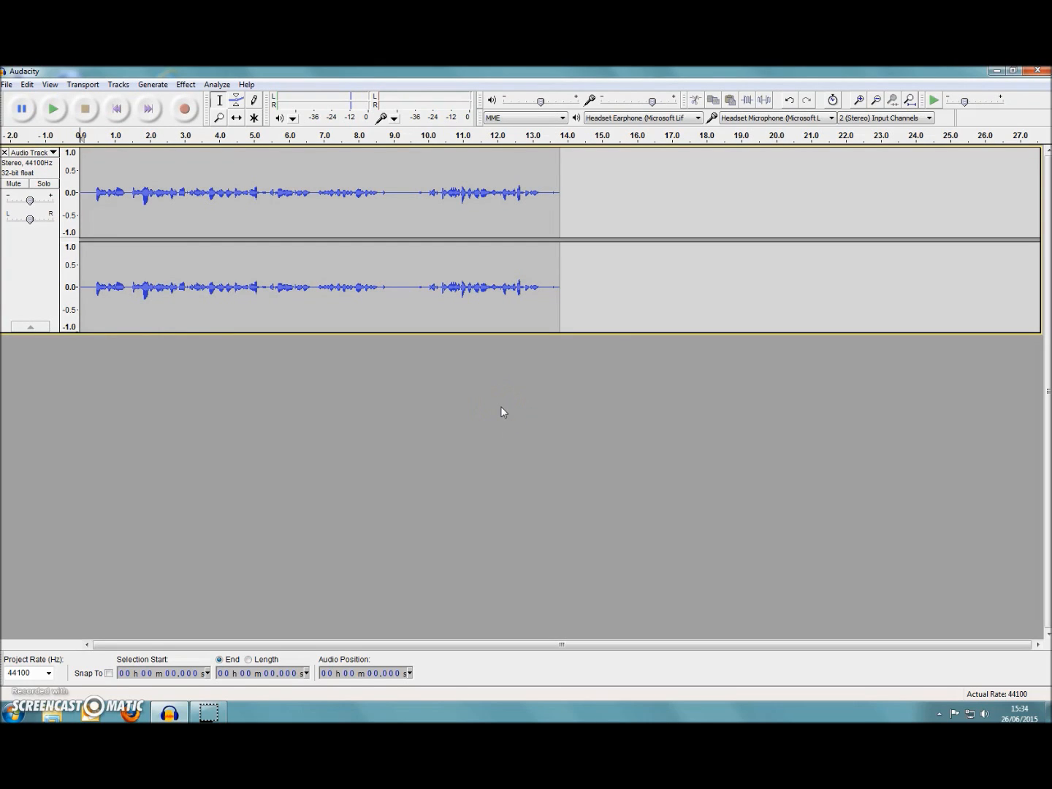
Delete the silent pause between about 8.6 and 10.1 seconds from the recorded track
click(380, 319)
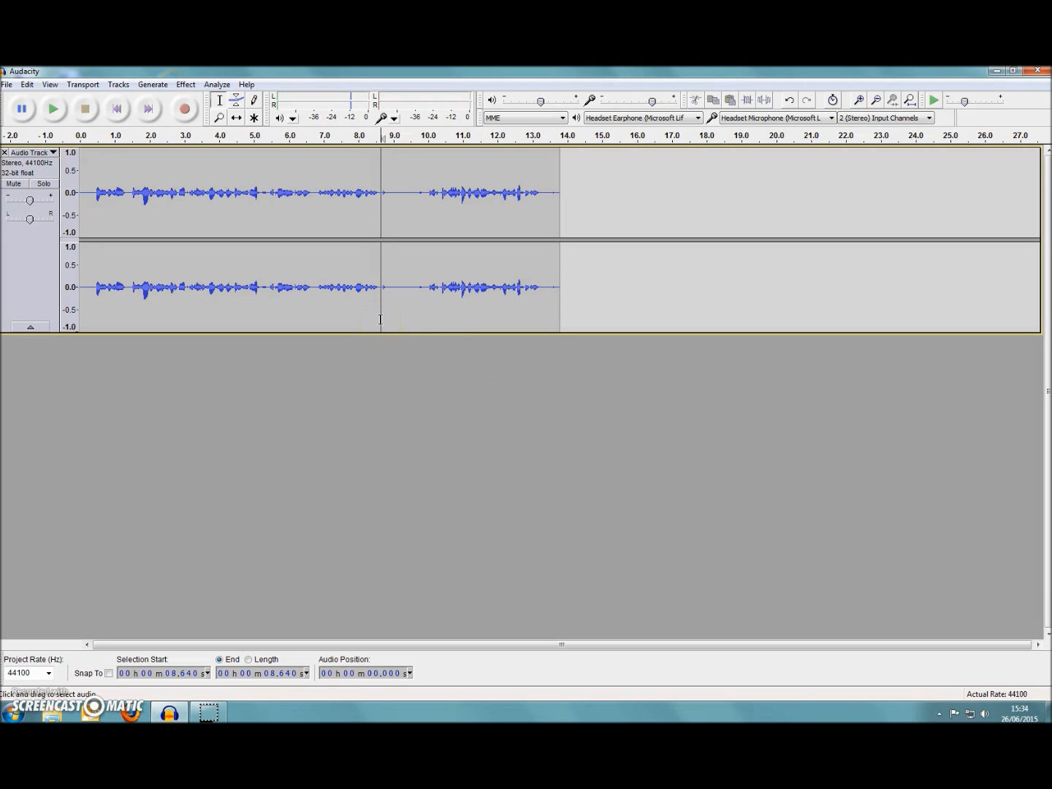
drag(381, 320, 431, 324)
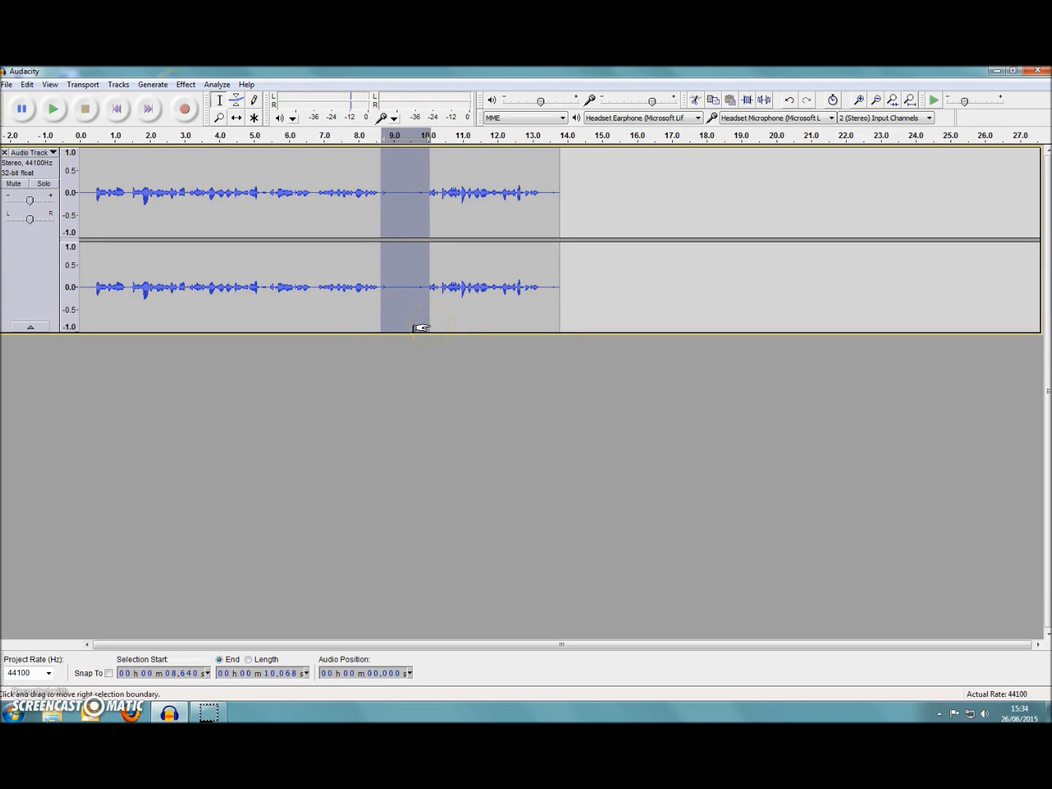
key(Delete)
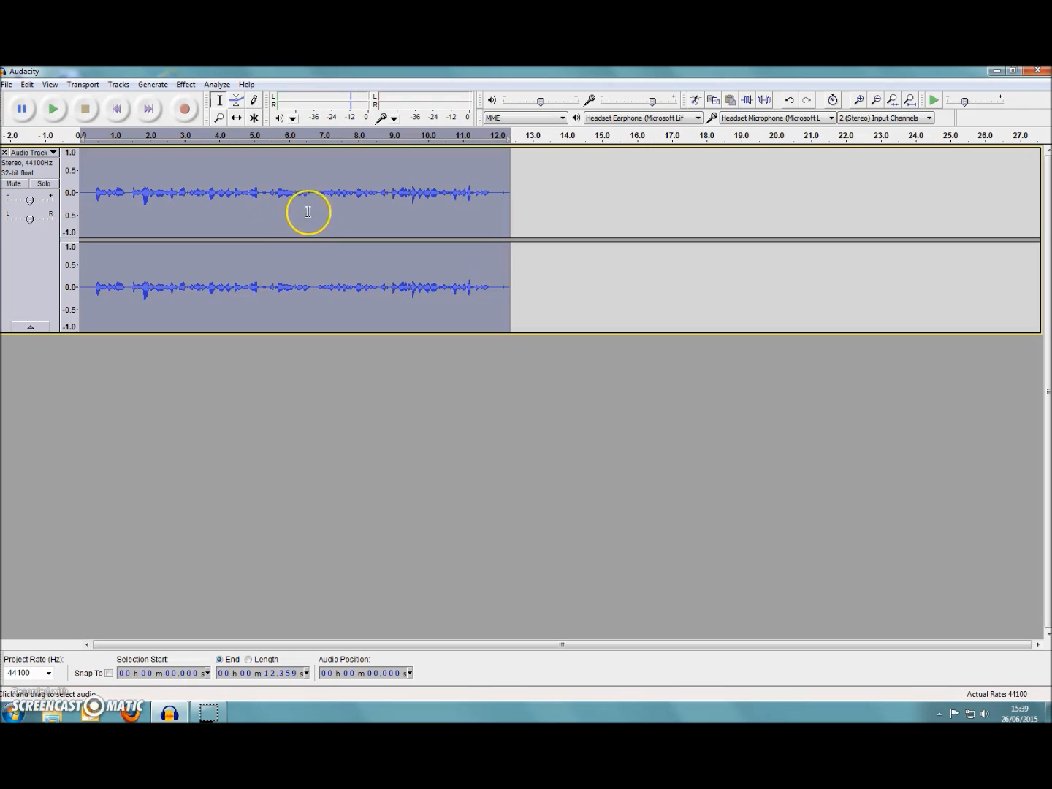
Split the section from about 5.1 to 6.9 seconds out of the voice recording into a new track
drag(321, 203, 257, 207)
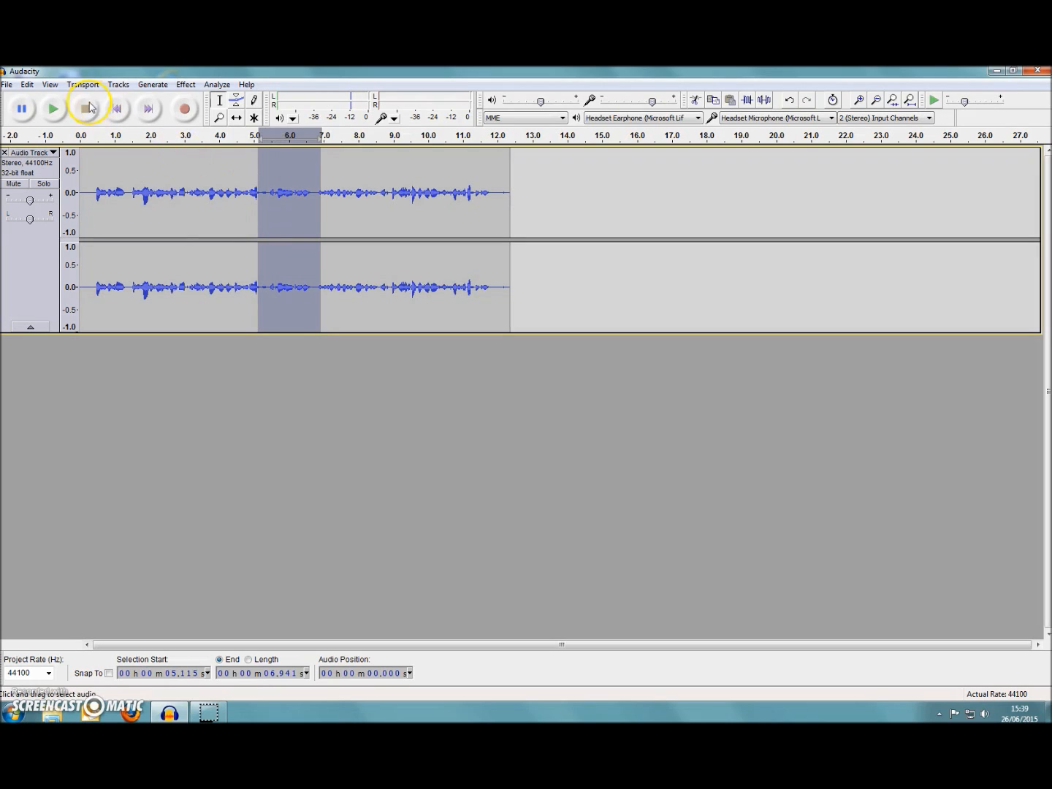
click(29, 86)
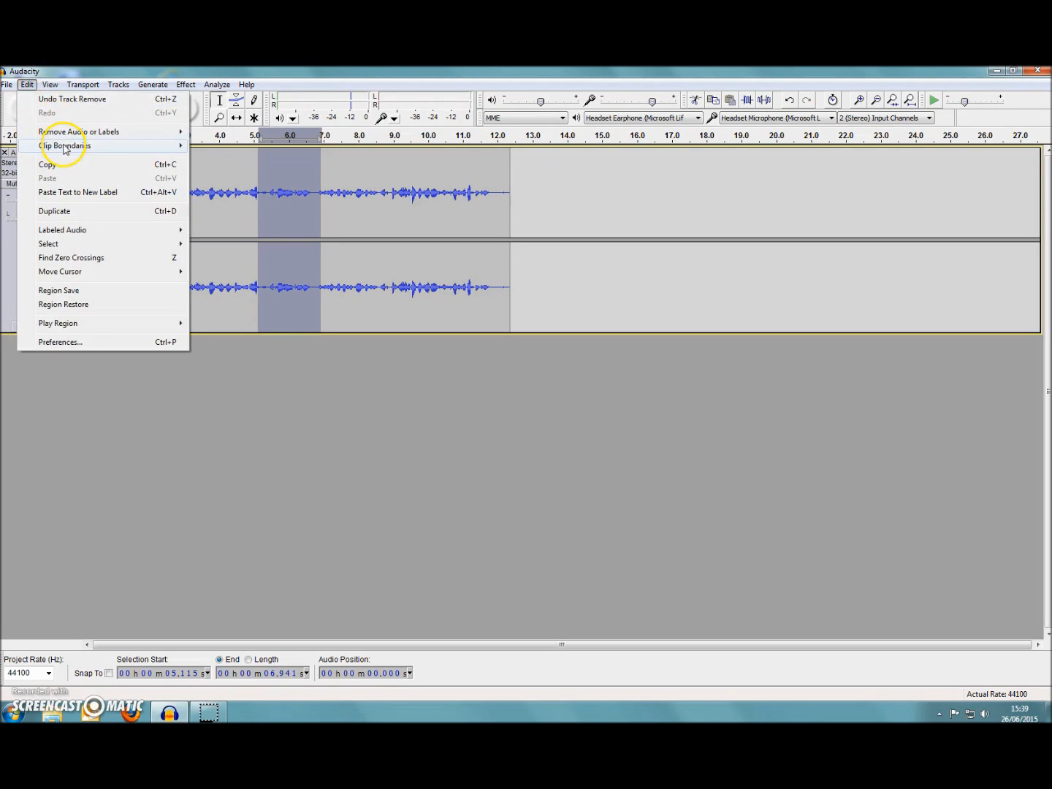
mouse_move(66, 145)
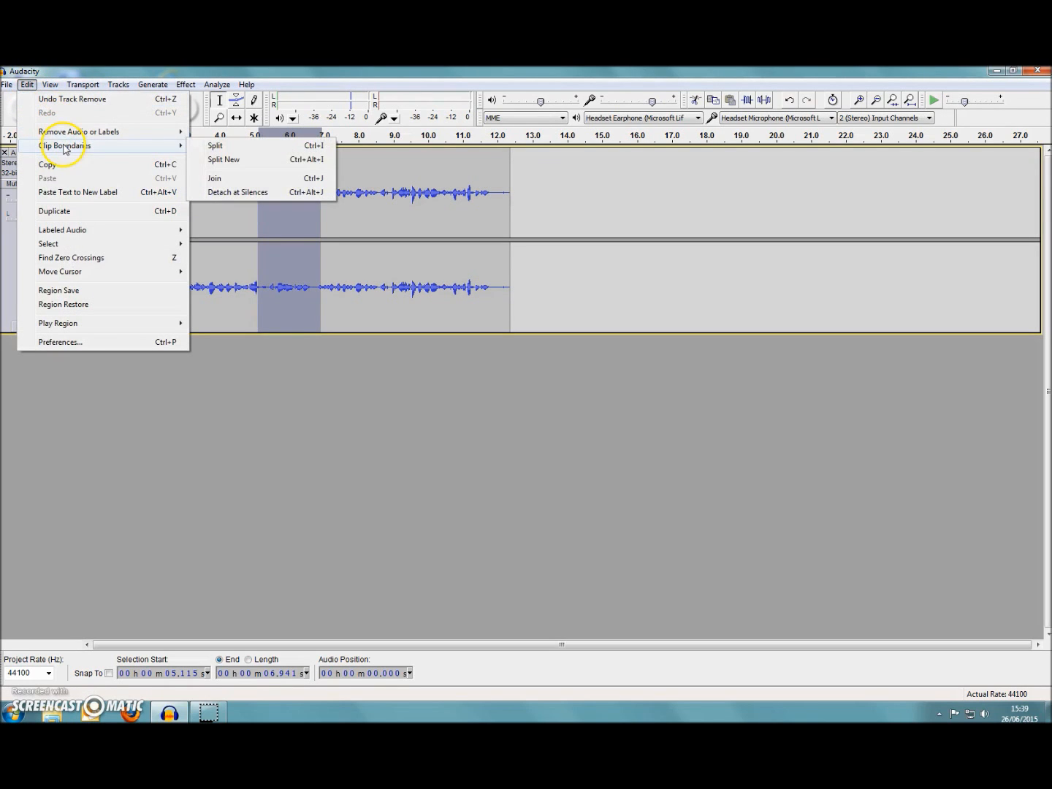
click(206, 162)
click(278, 192)
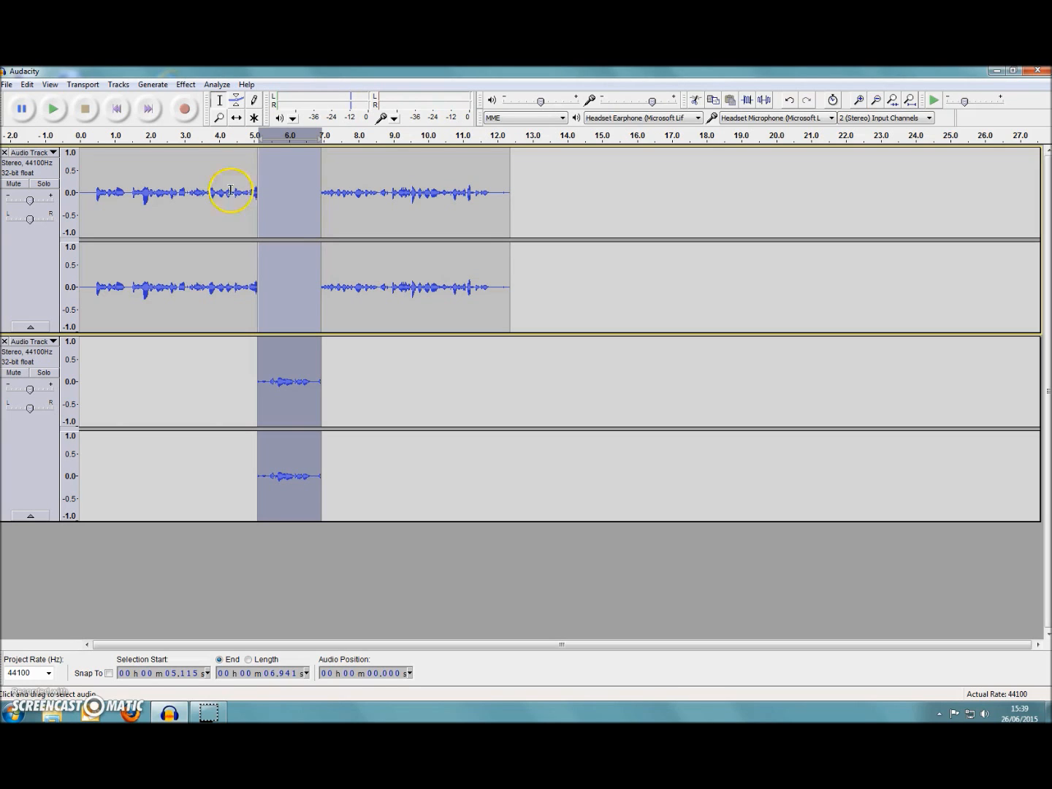
Import the audio file Example 1.mp3 from the Desktop as an additional track
click(9, 85)
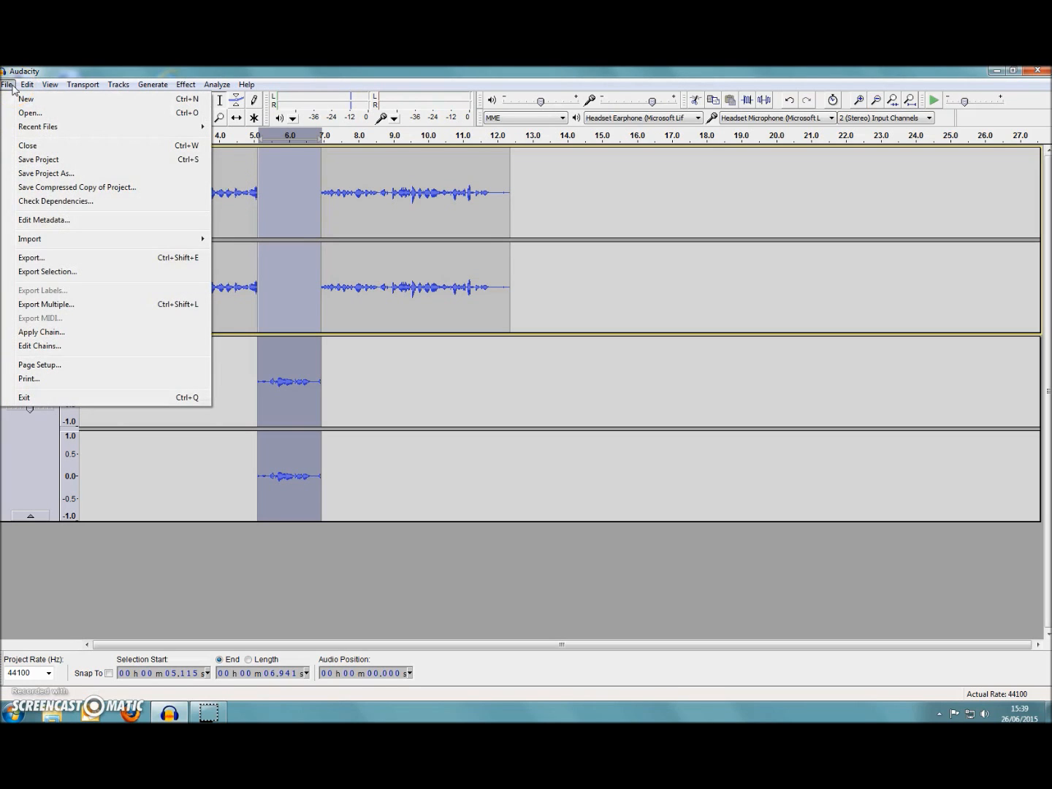
mouse_move(85, 240)
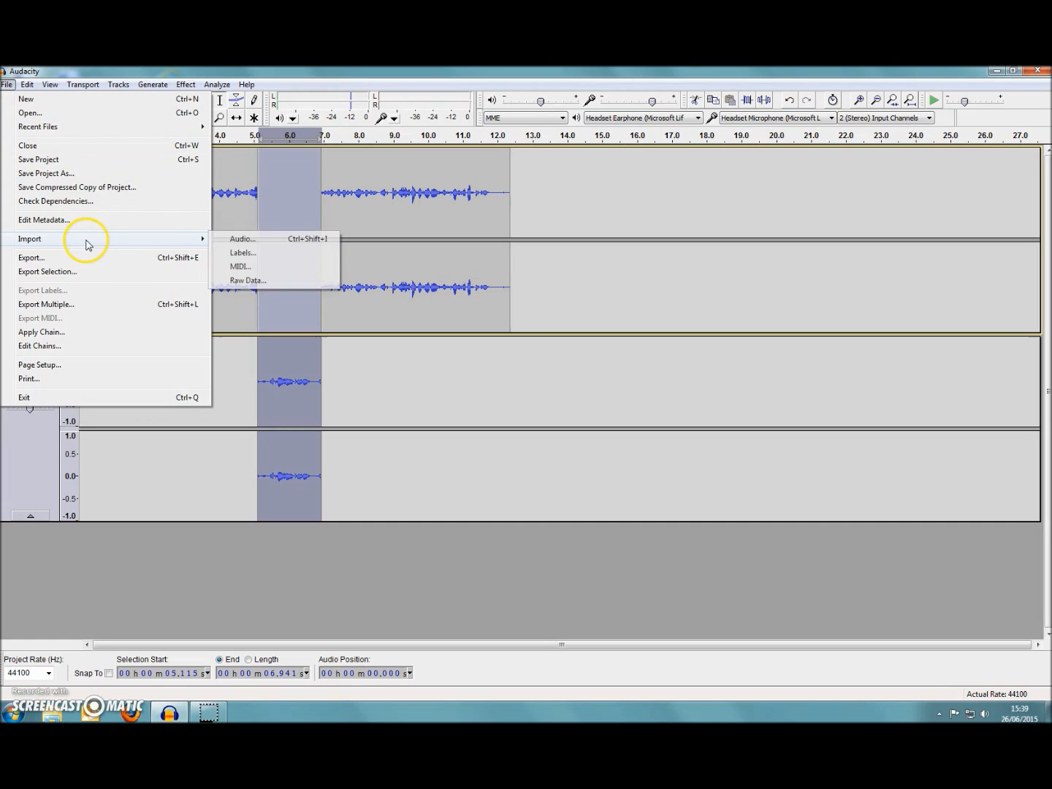
click(223, 240)
drag(341, 244, 342, 309)
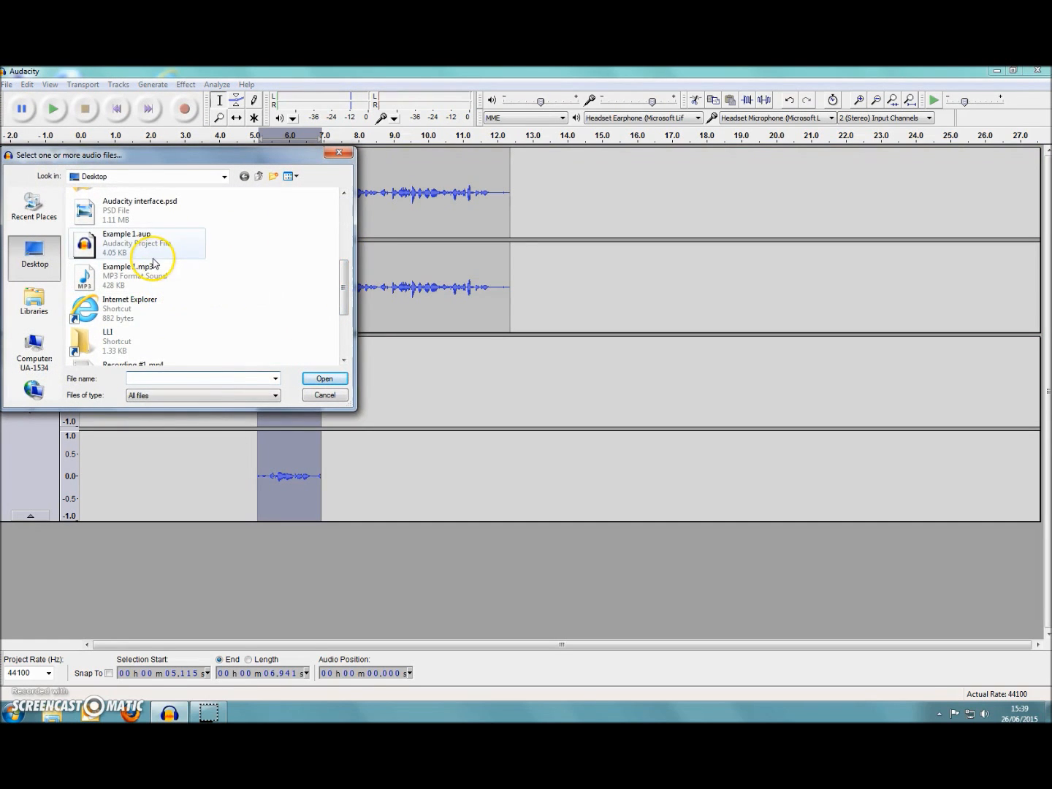
double_click(155, 272)
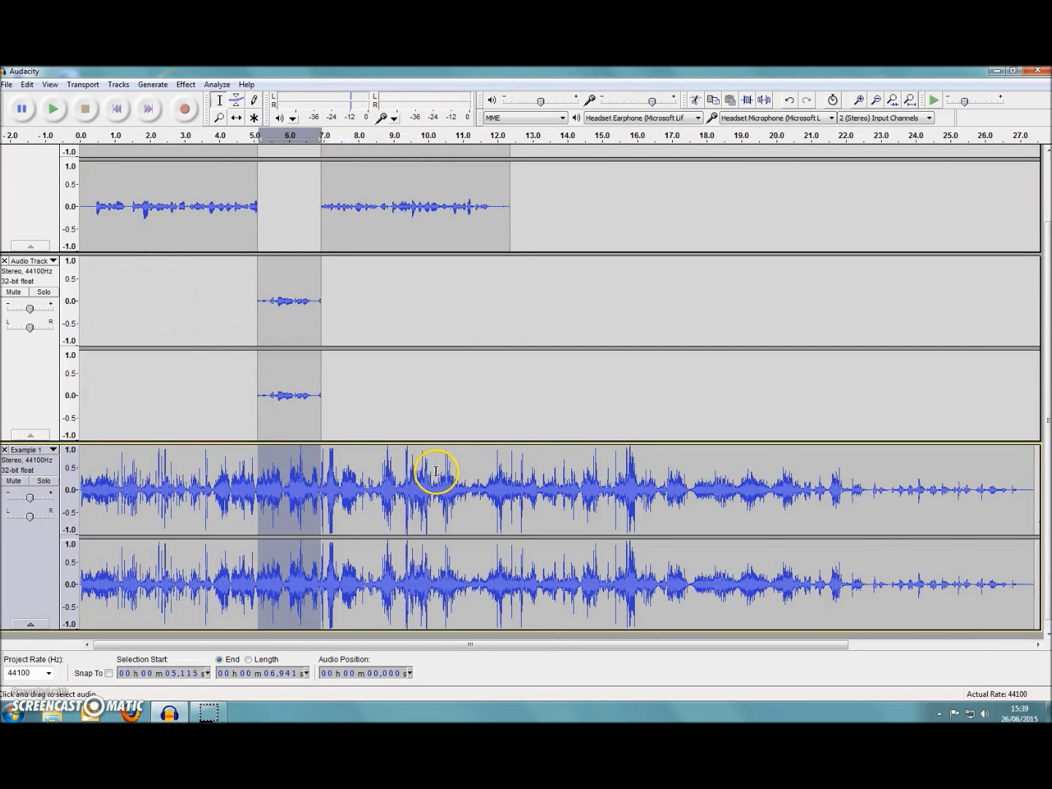
Copy about 9.1 to 10.9 seconds of the Example 1 track and paste it into the first track at 5.115 seconds
drag(460, 481, 399, 486)
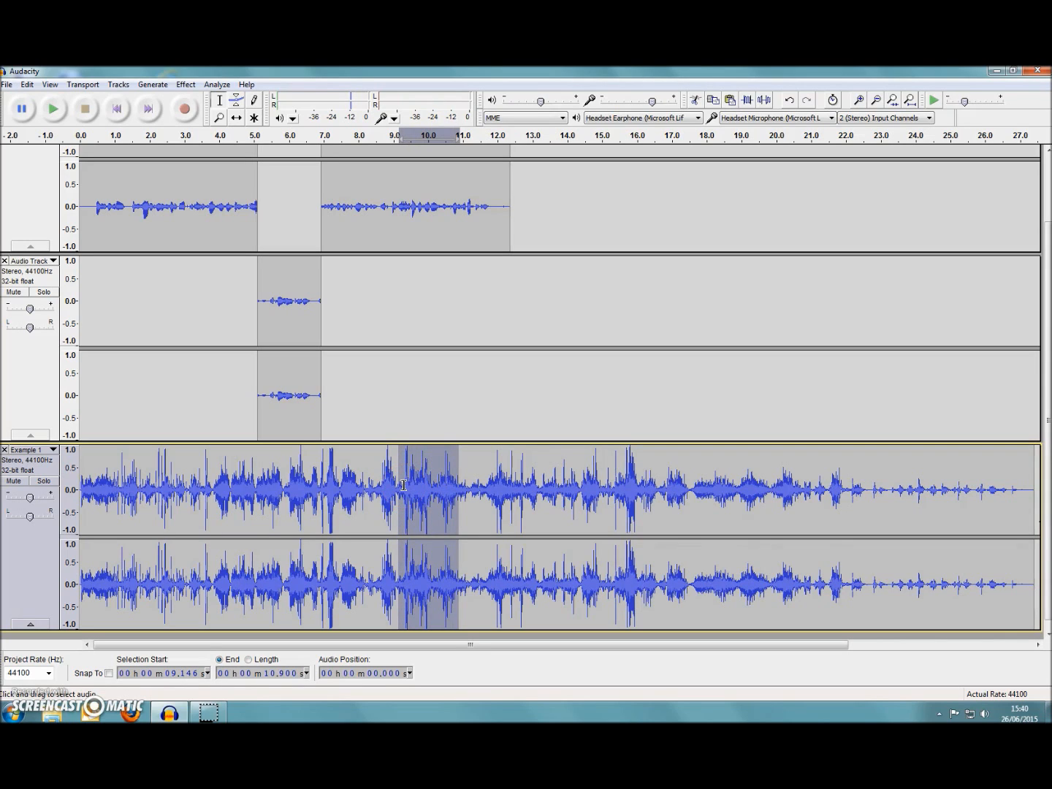
click(259, 242)
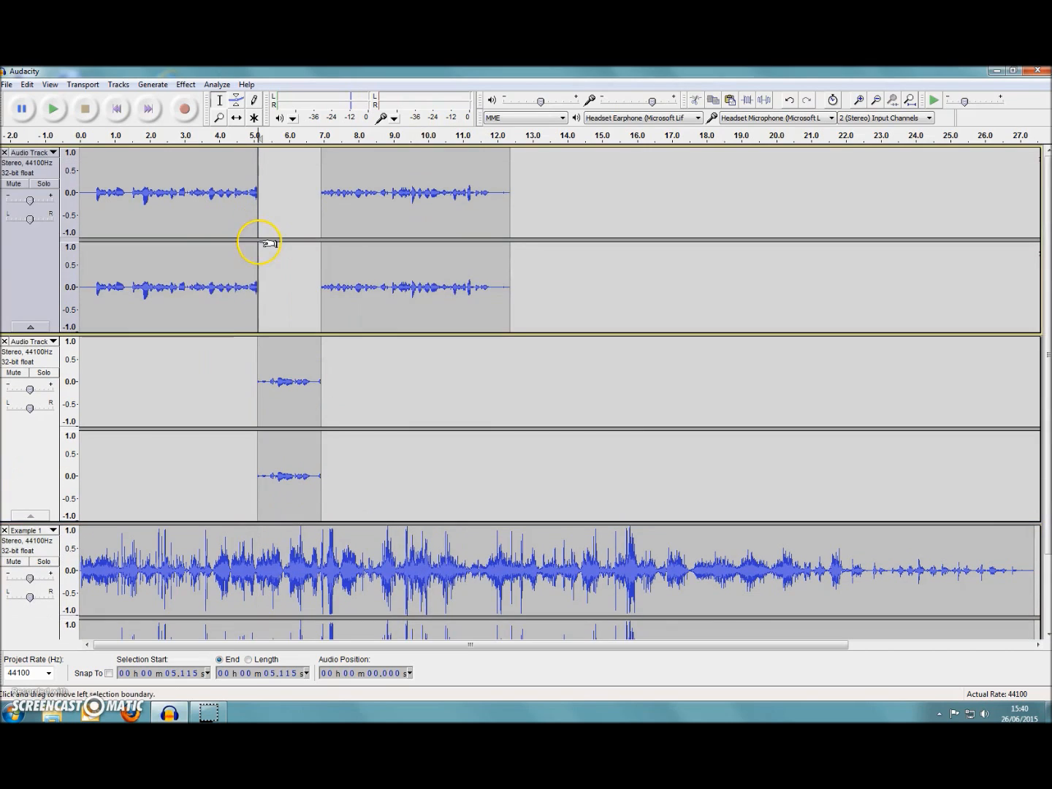
click(258, 225)
key(ctrl+v)
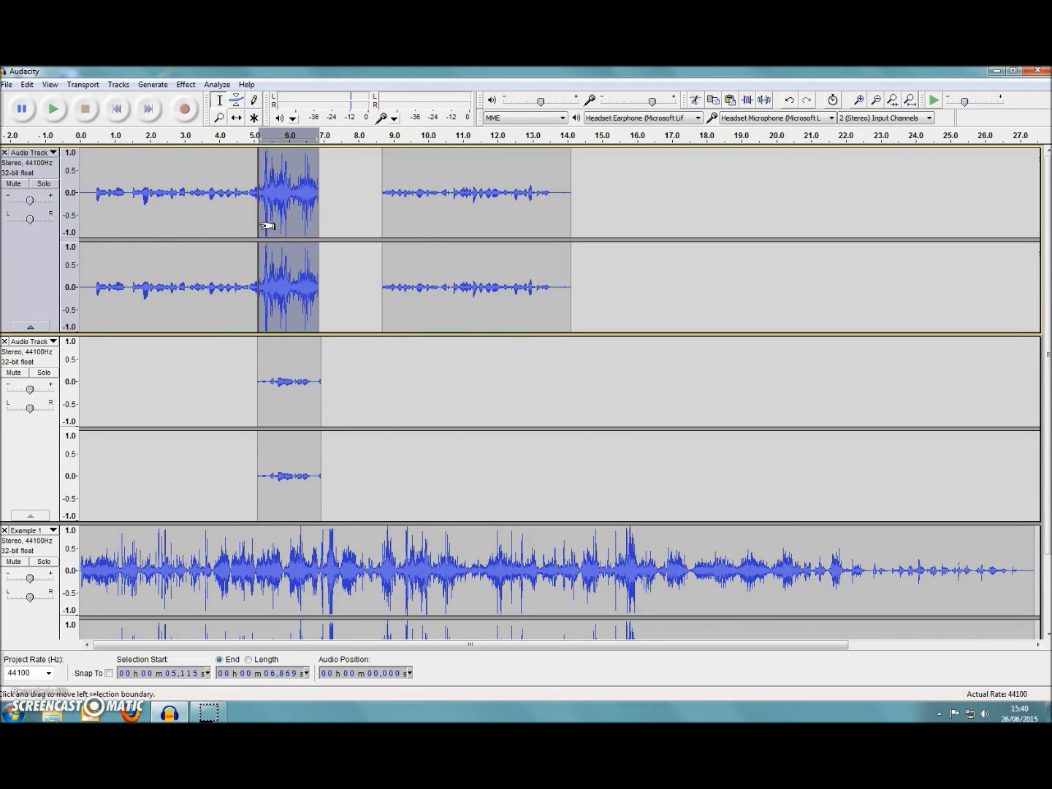
Delete the empty gap between about 6.9 and 8.7 seconds in the first track and remove the split-off track below it
drag(383, 216, 321, 223)
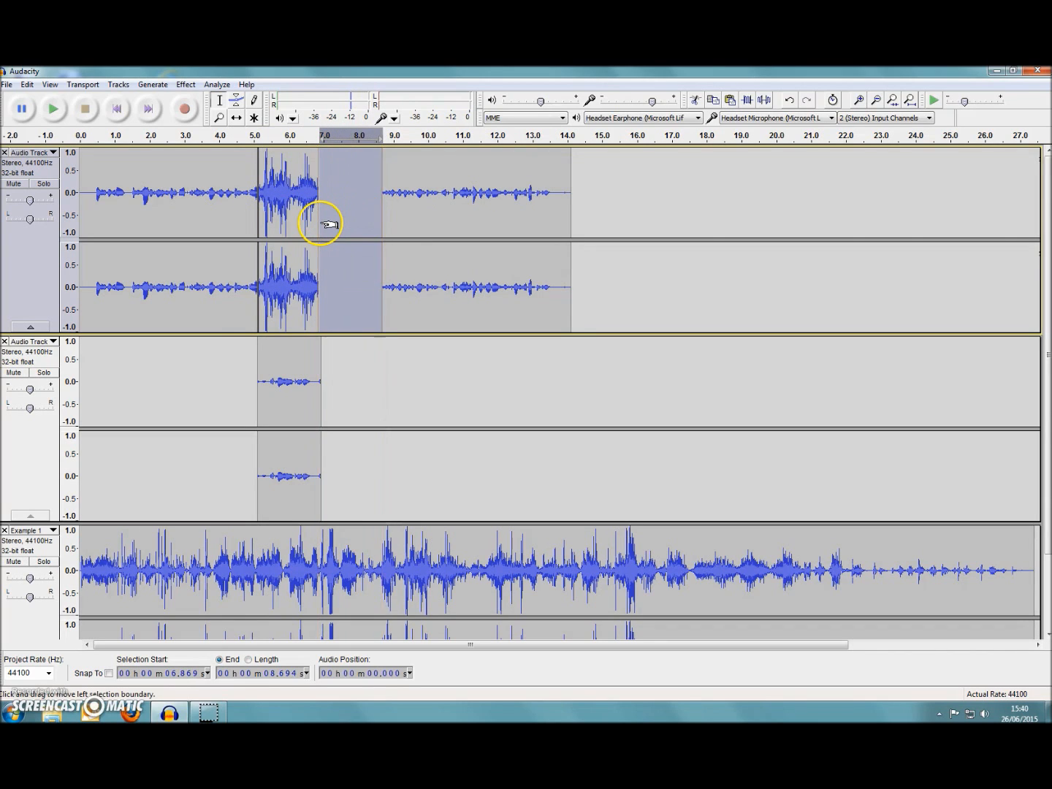
key(Delete)
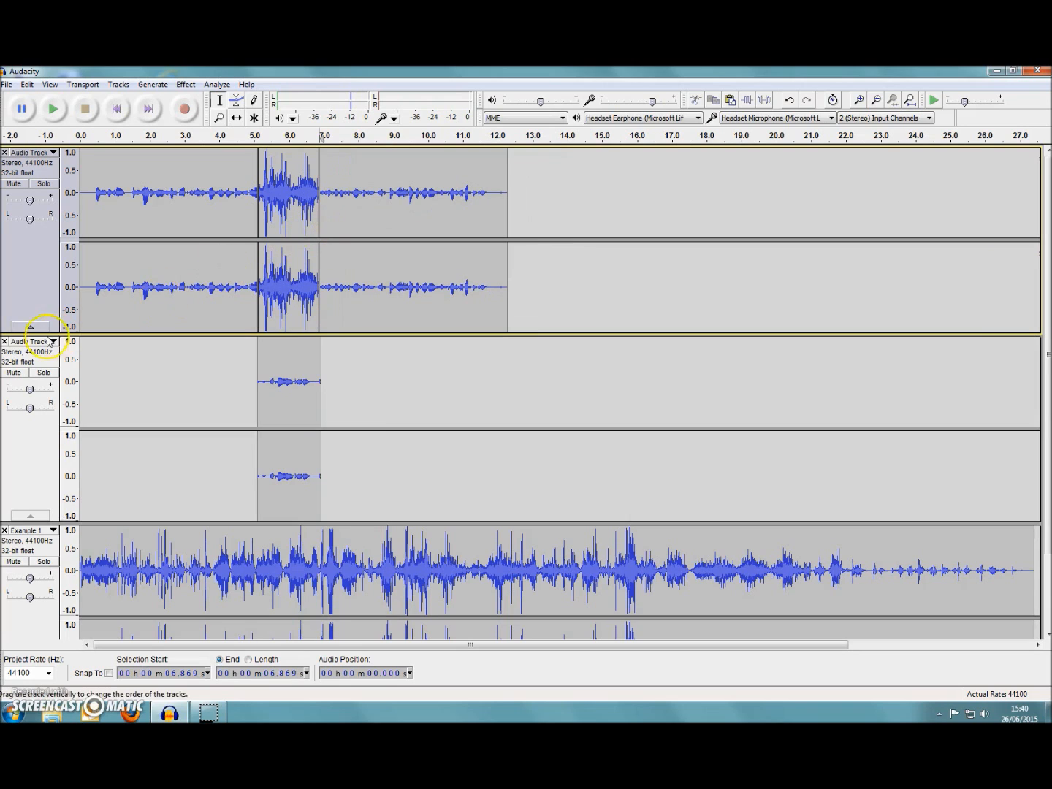
click(6, 341)
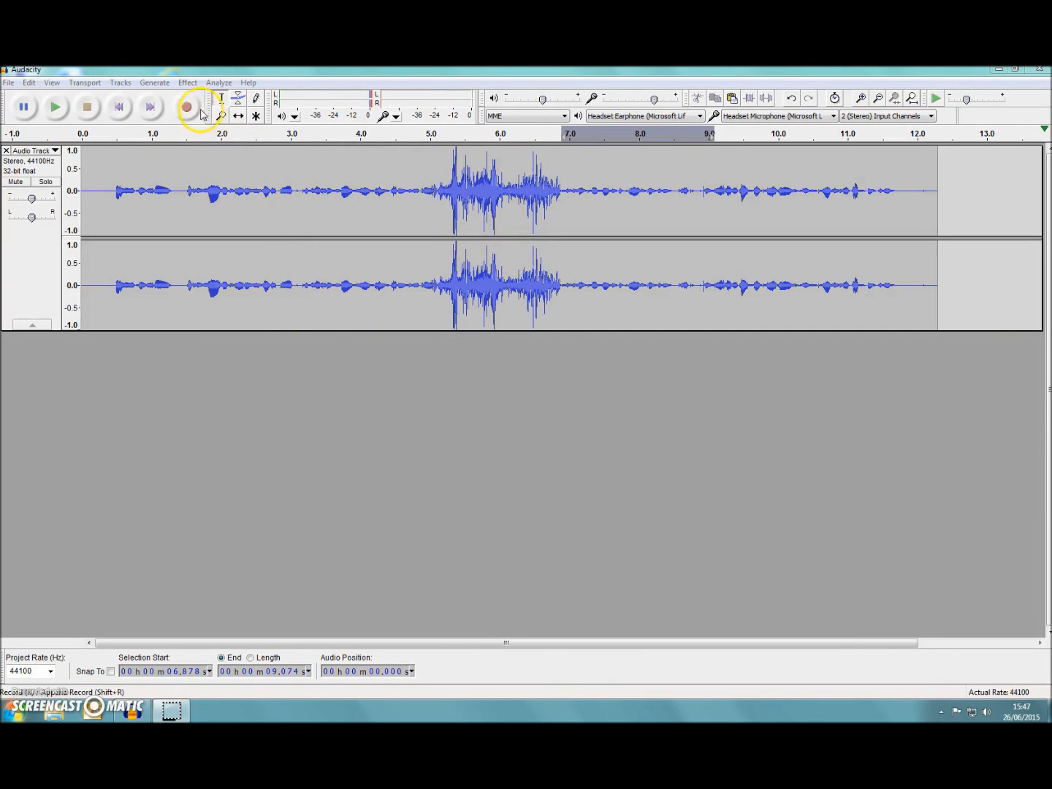
Amplify the voice section from about 6.9 to 9.0 seconds using the Amplify effect's default settings
click(188, 82)
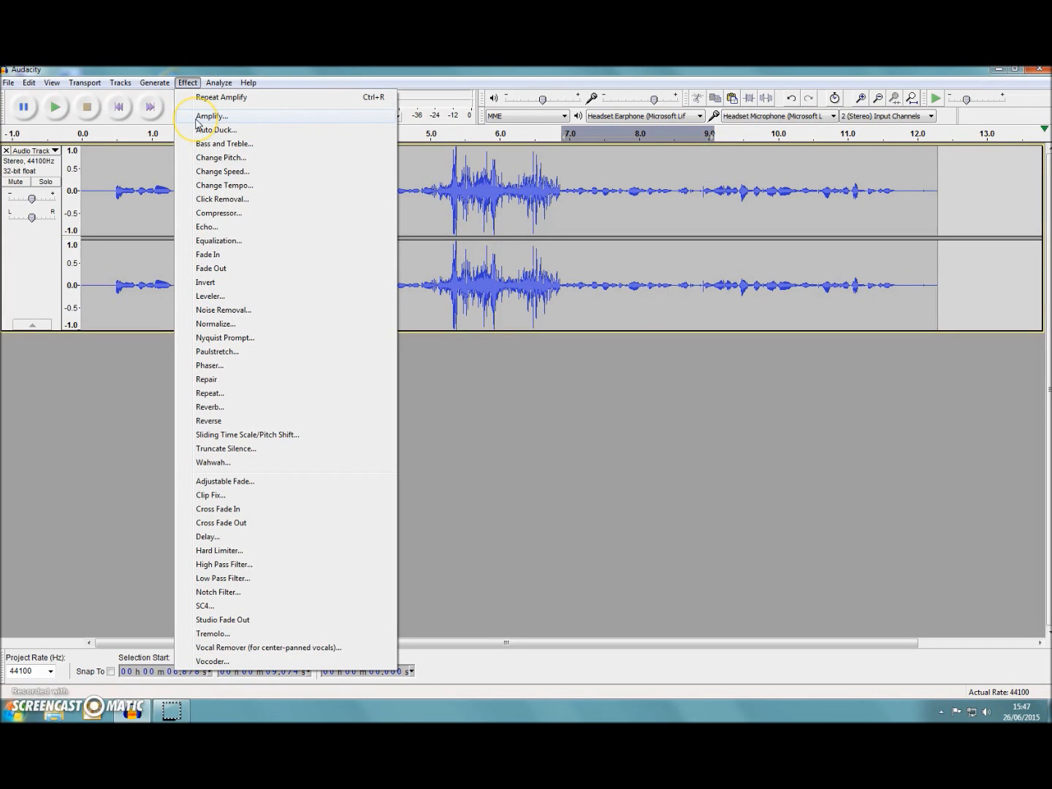
click(452, 172)
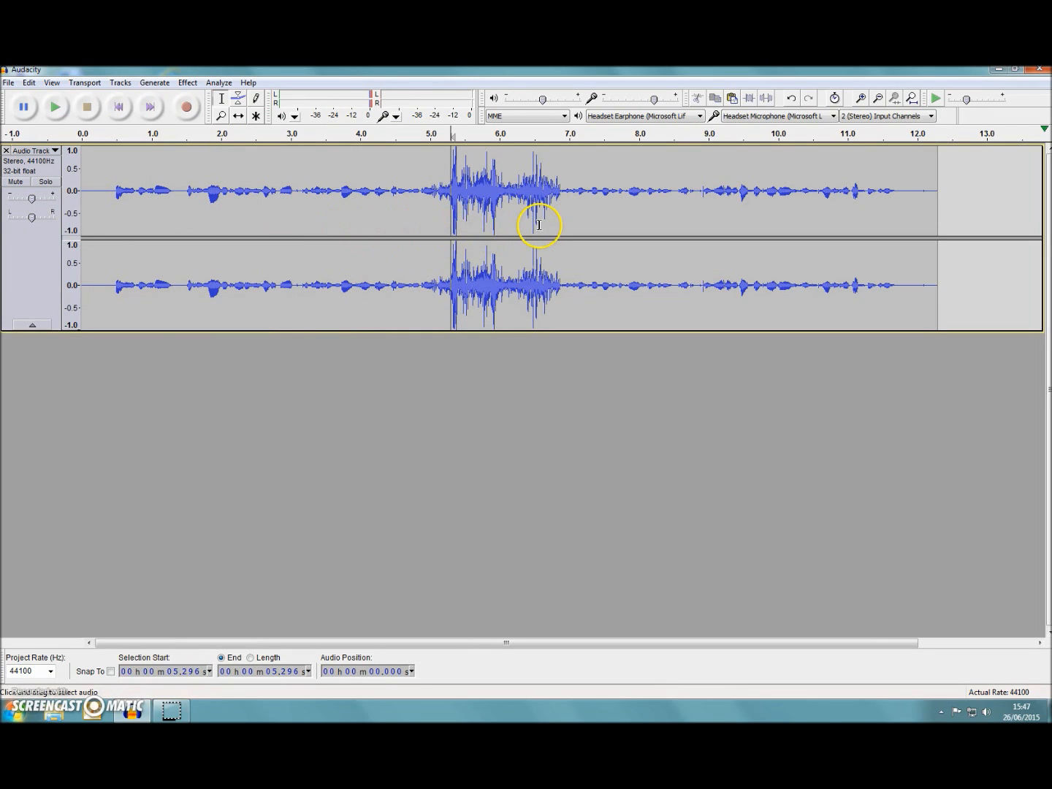
drag(563, 199, 706, 216)
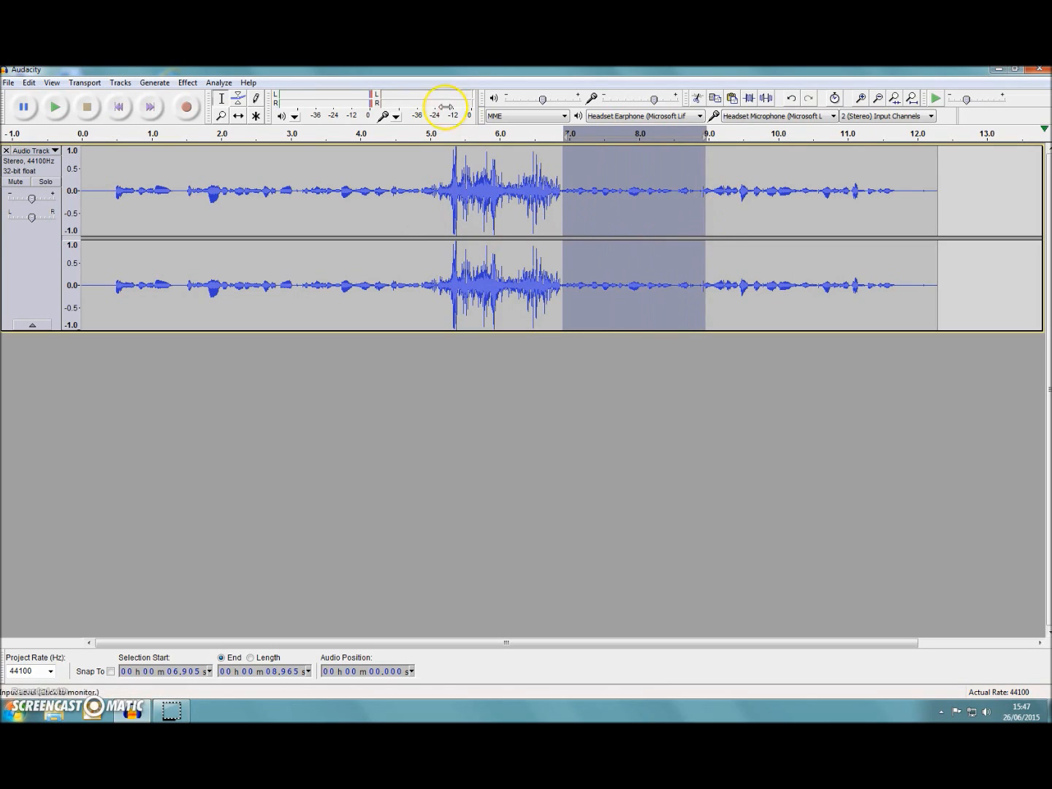
click(189, 82)
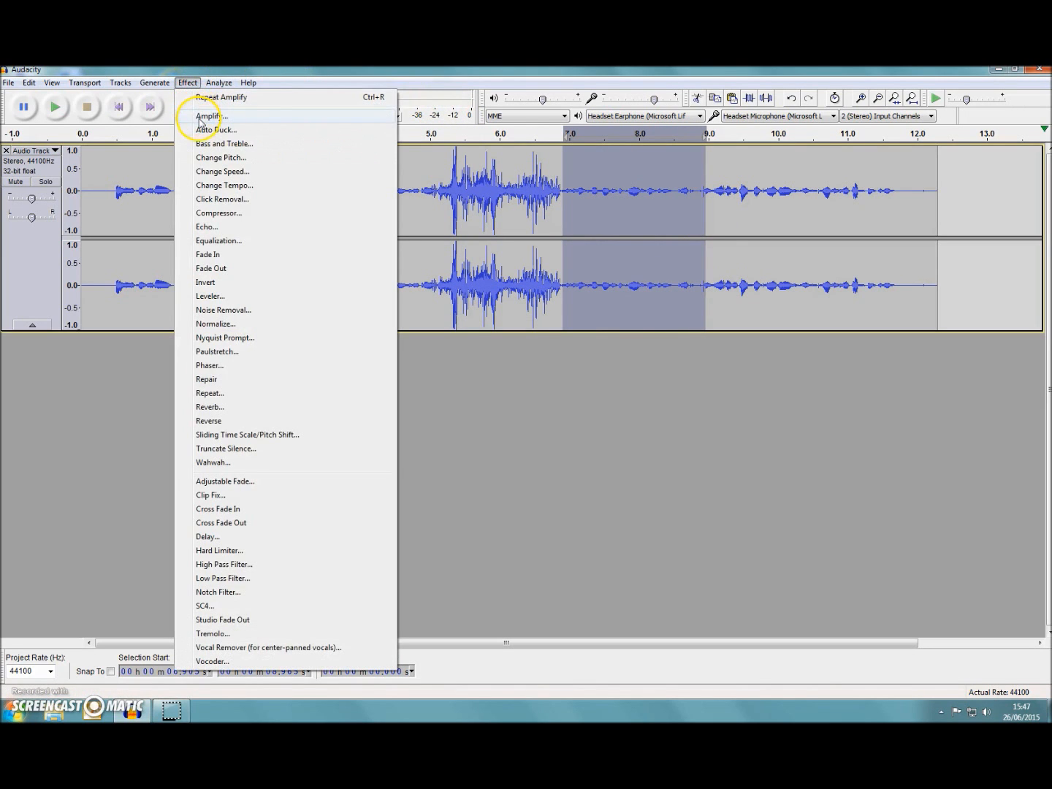
click(201, 117)
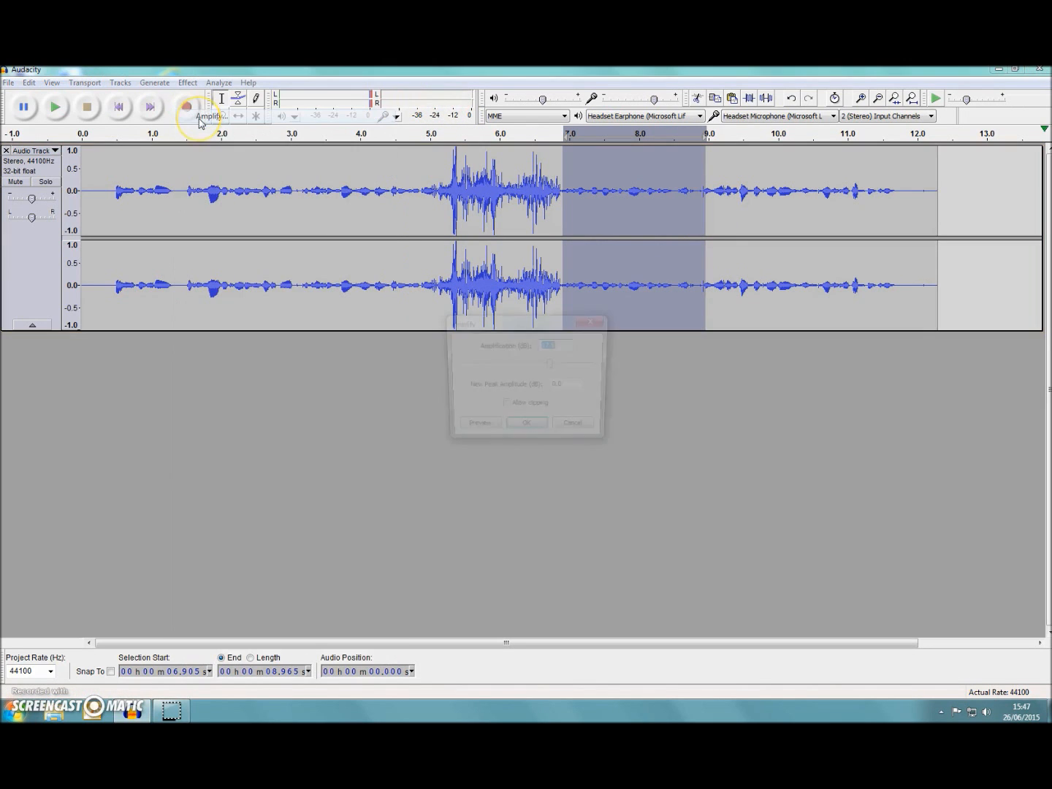
click(528, 429)
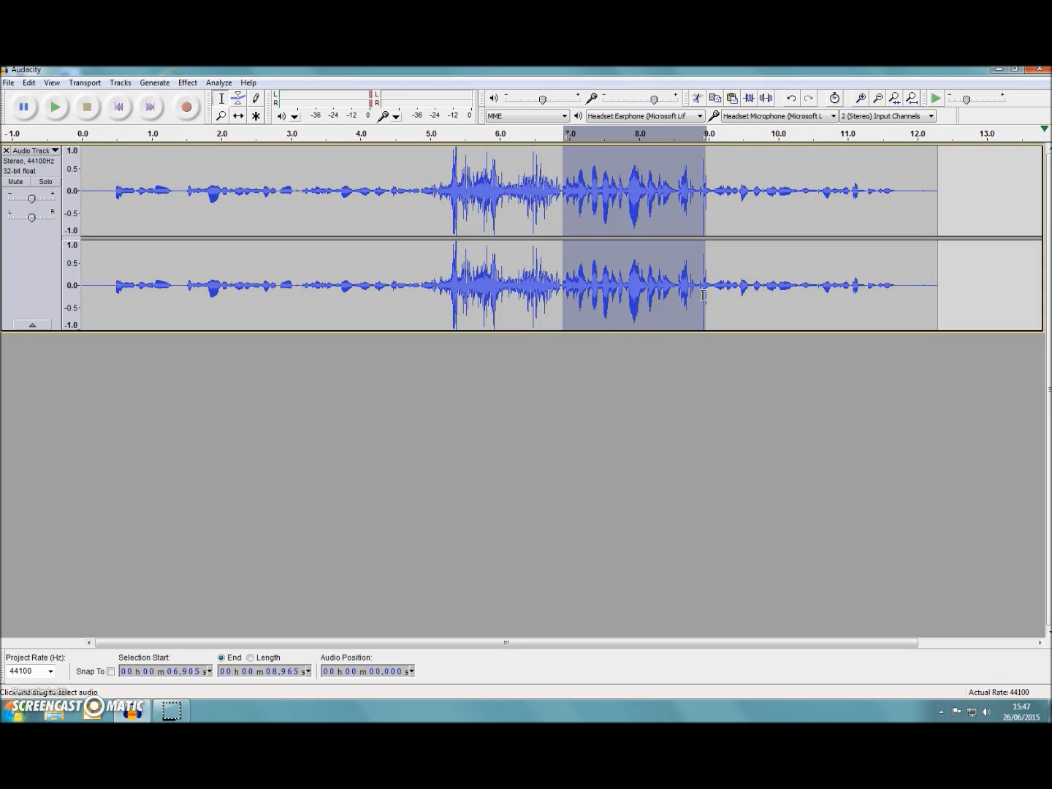
click(197, 84)
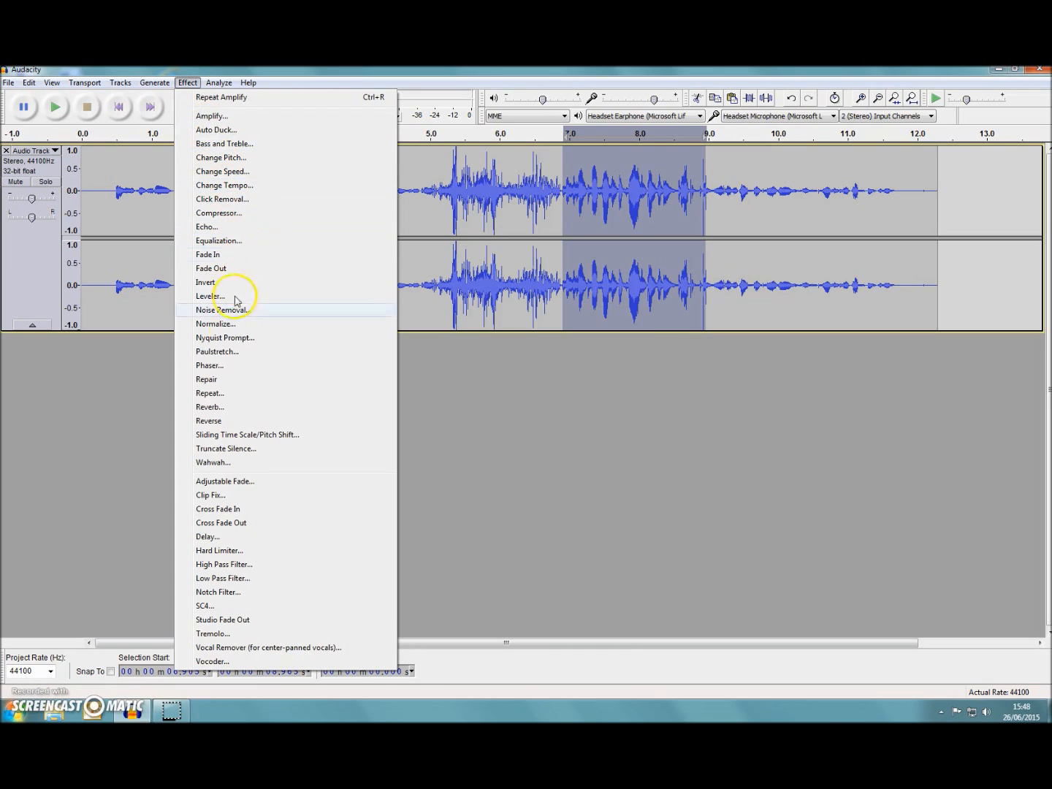
click(187, 84)
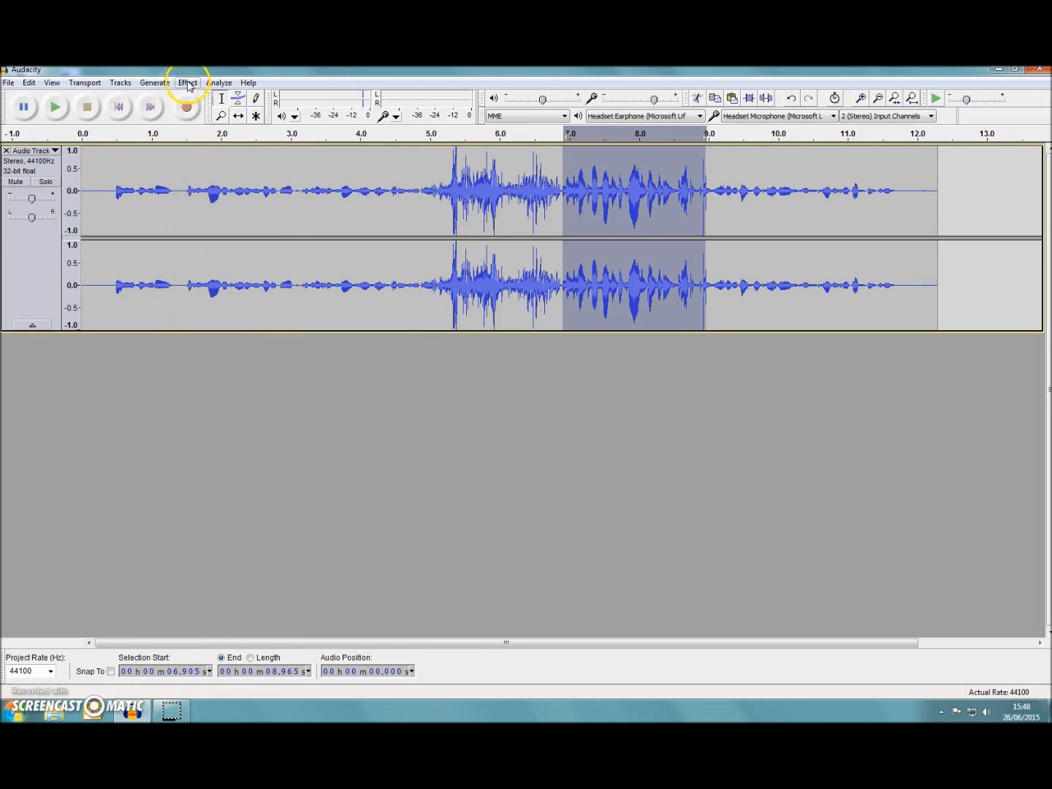
Export the edited audio to the Desktop as an MP3 file named Example 2, leaving the metadata tags empty
click(8, 85)
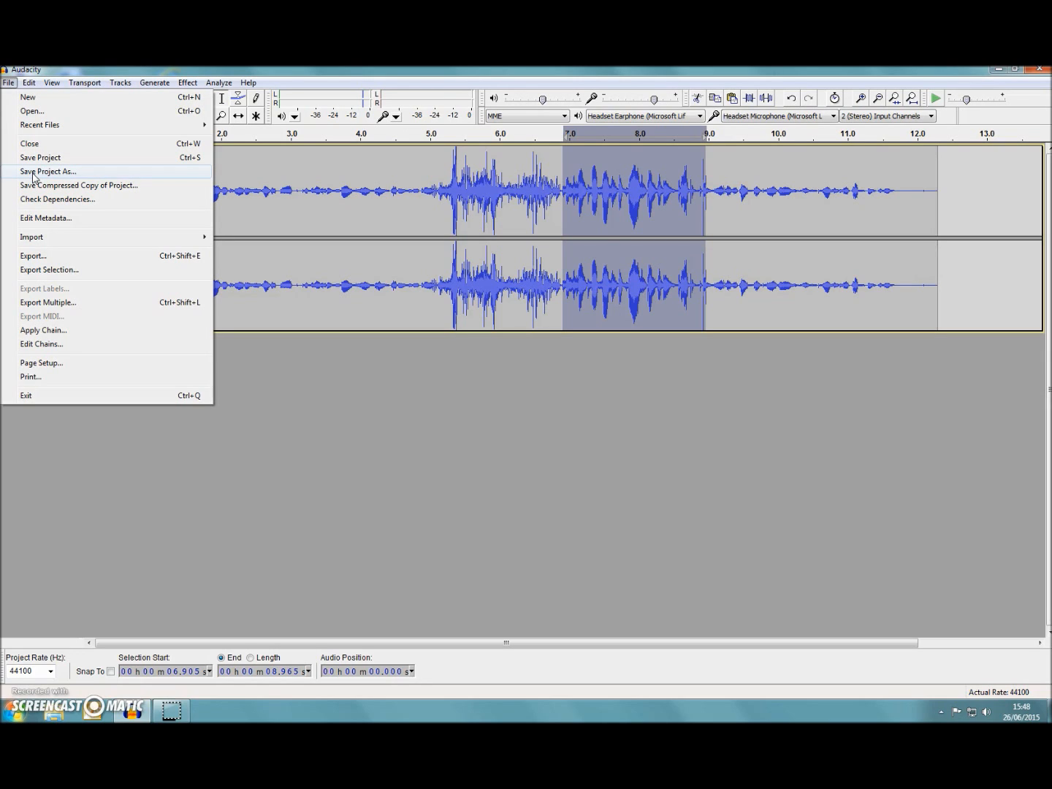
click(59, 256)
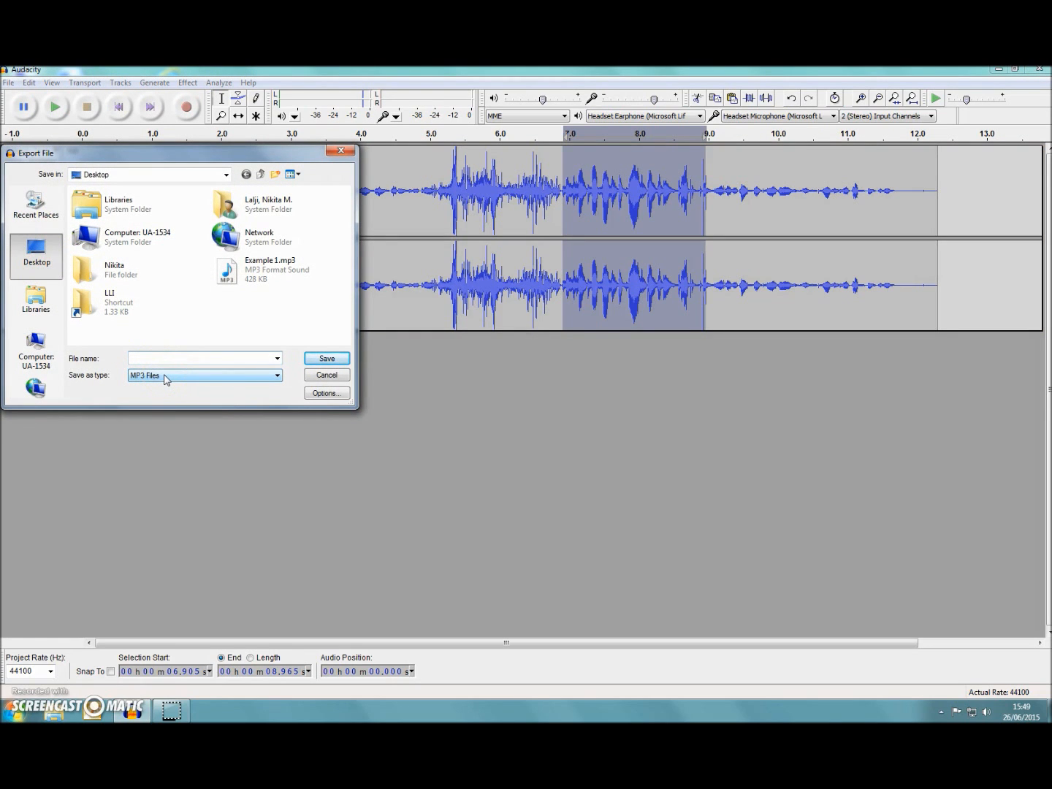
click(169, 358)
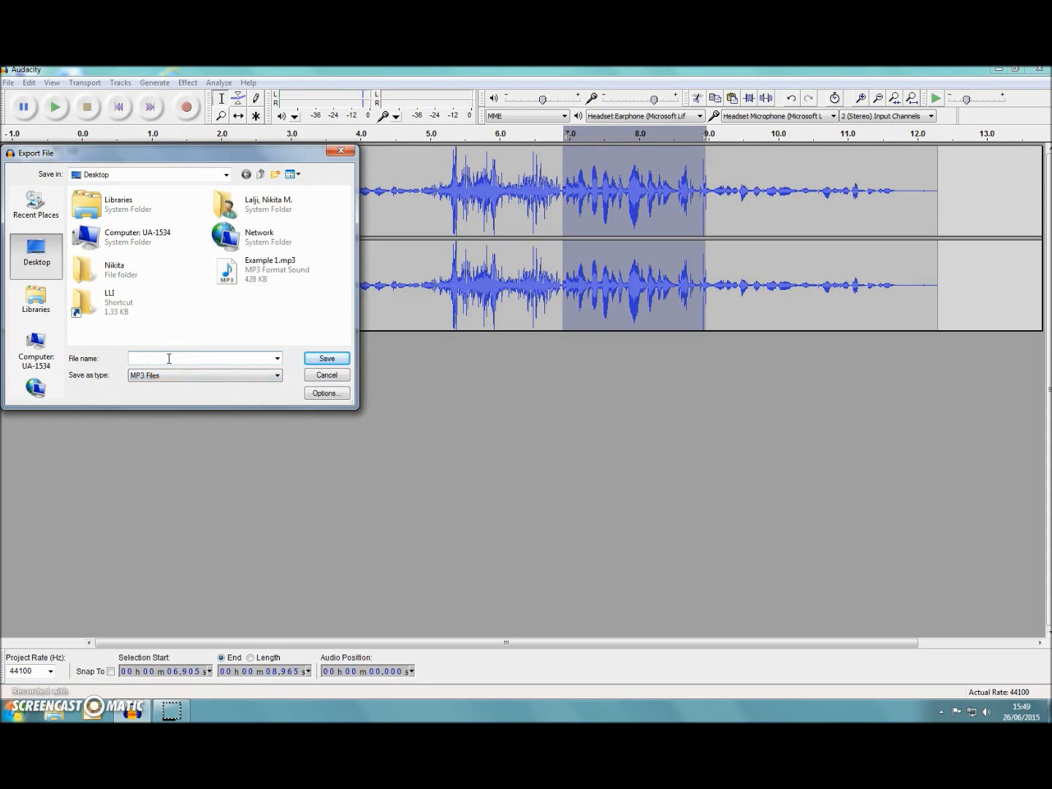
text(Example)
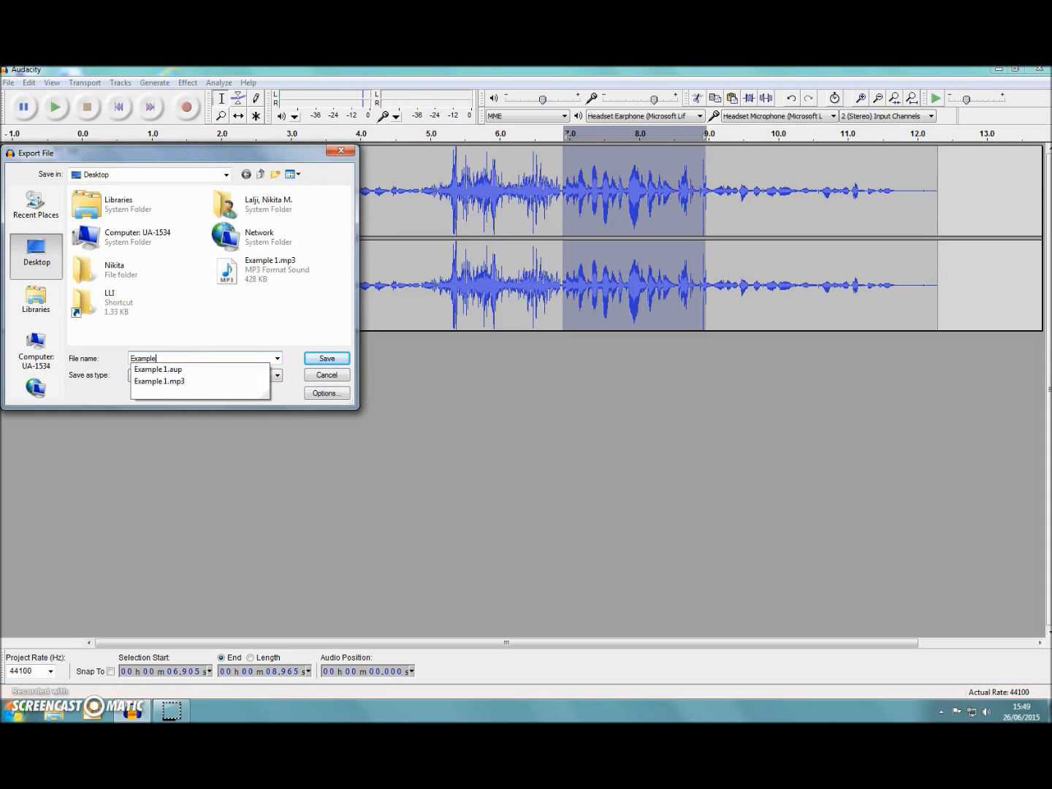
text( 2)
click(319, 360)
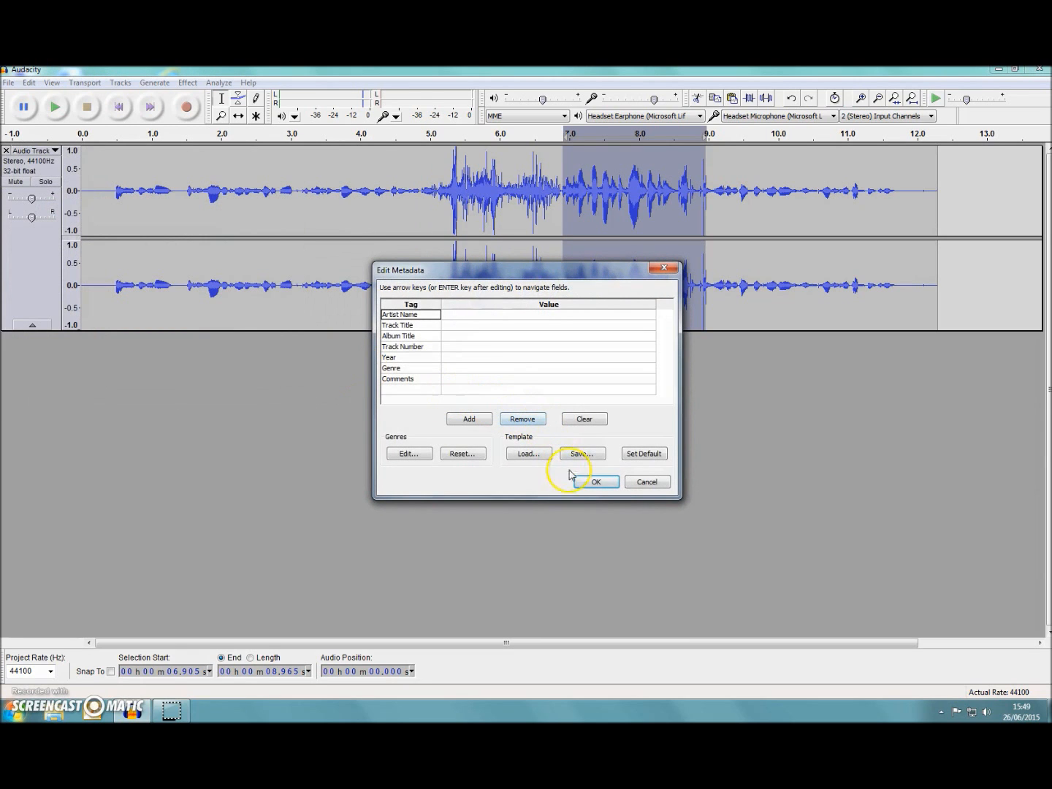
click(589, 482)
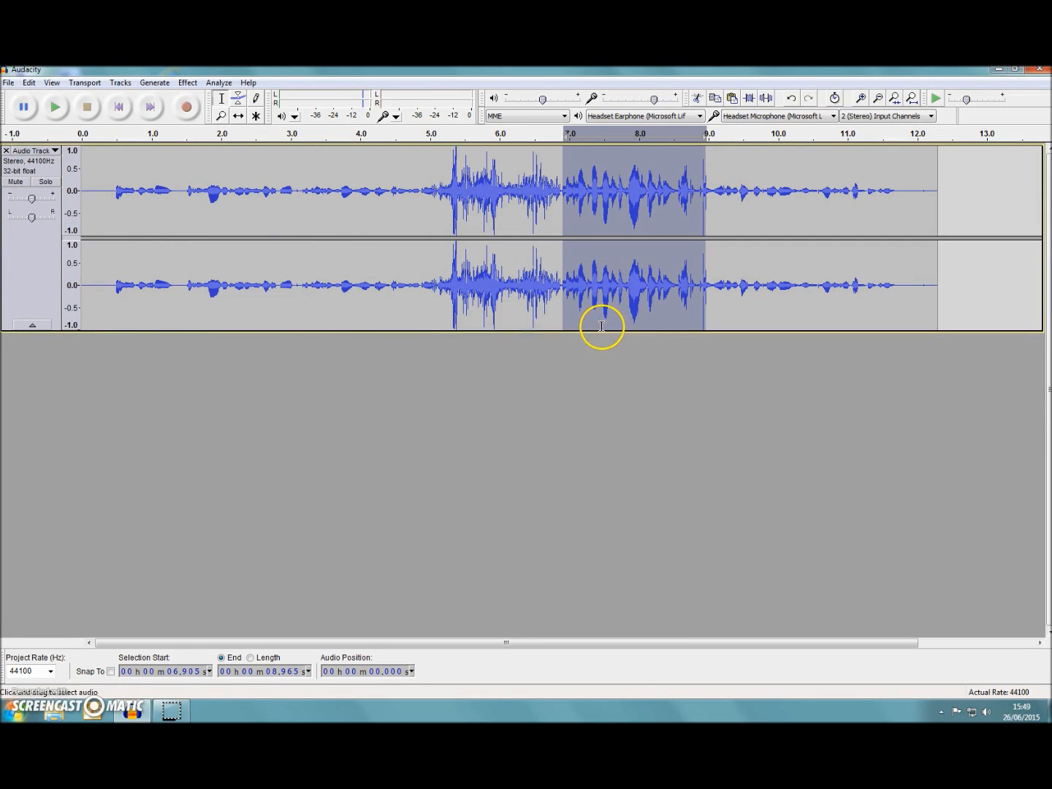